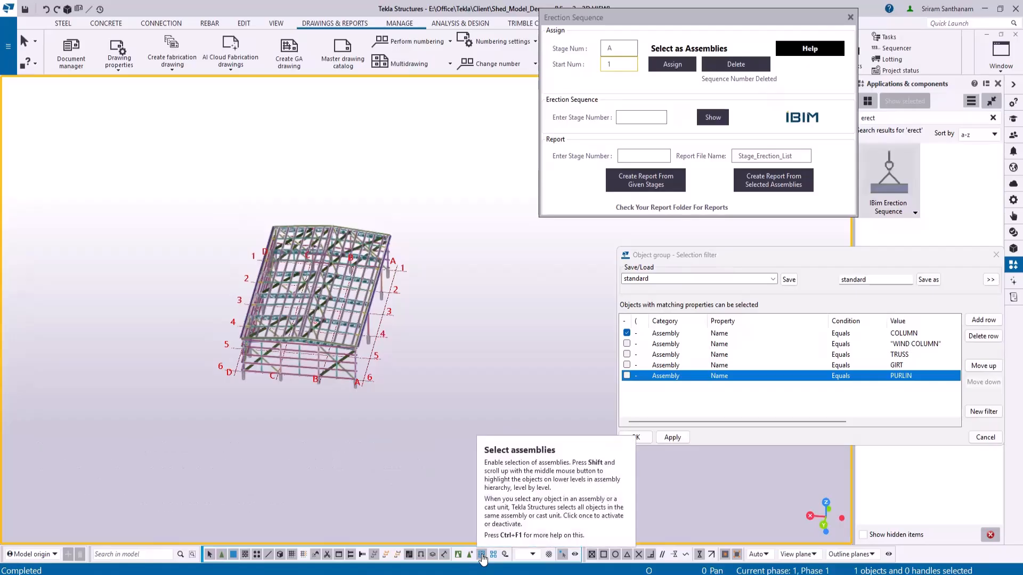
With assembly selection enabled, assign stage A sequence numbers from 1 to the columns along grid line A, using grid intersection A/1 as reference point
left_click(482, 556)
left_click(671, 64)
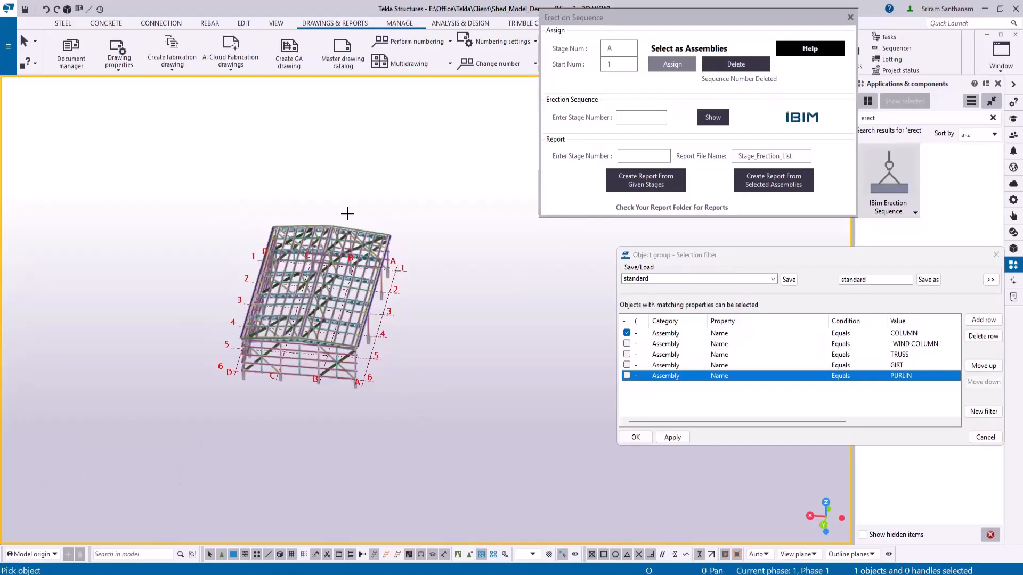
left_click_drag(337, 200, 423, 458)
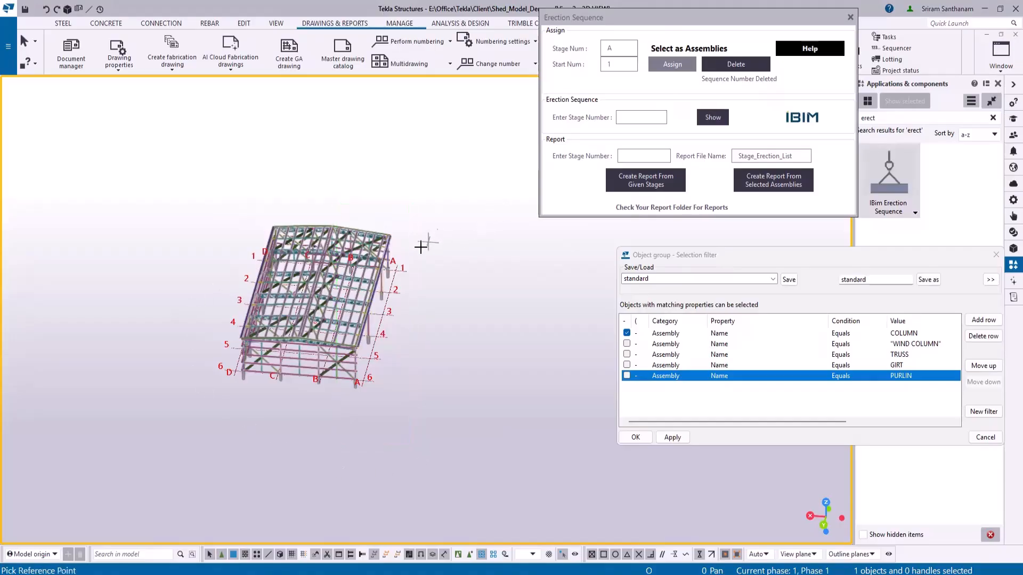
scroll(386, 278, "up", 2)
scroll(386, 278, "up", 3)
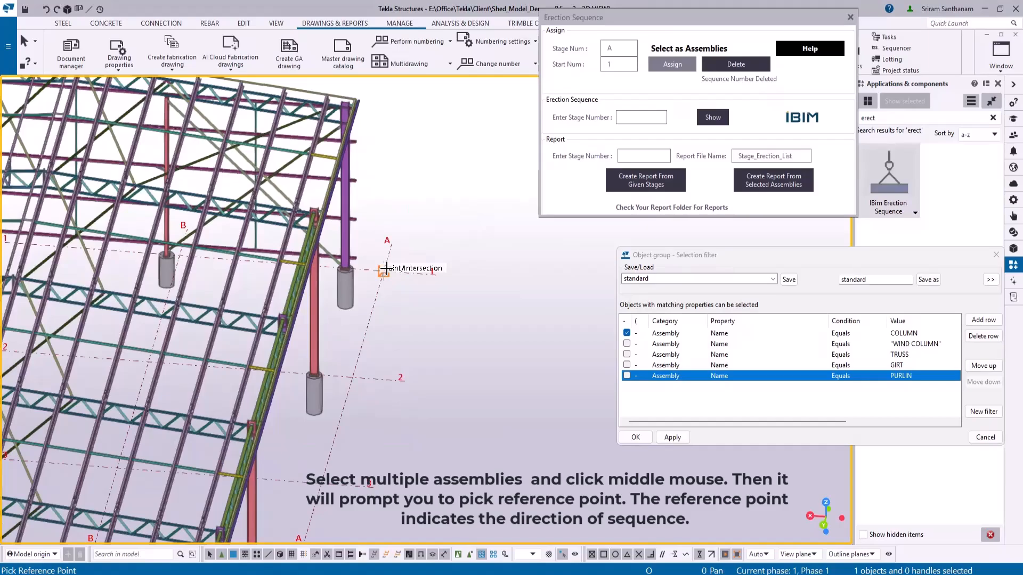
left_click(386, 268)
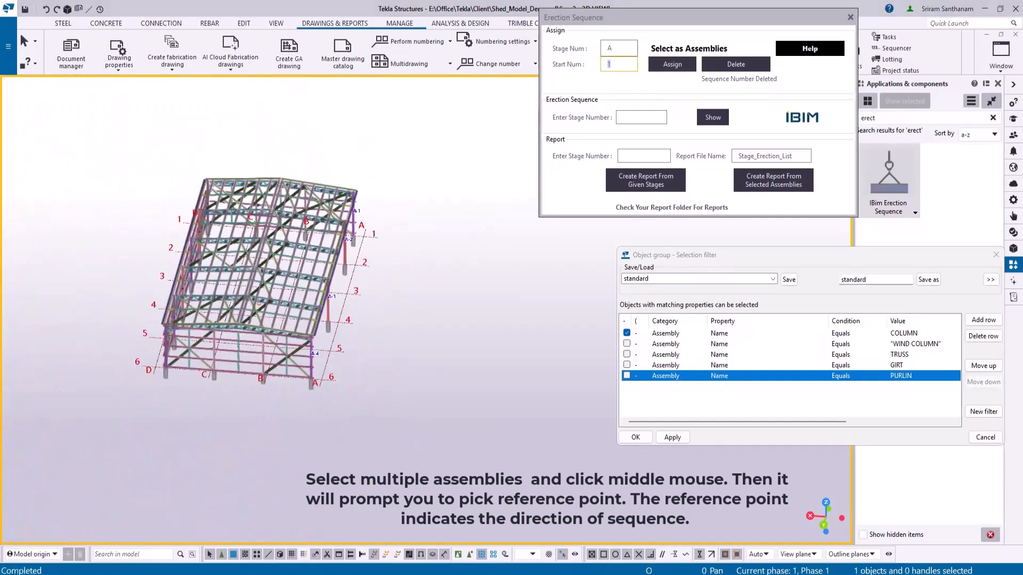
Set the start number to 5 and assign stage A numbers to the columns along grid line D, using grid intersection D/6 as reference point
type("5")
left_click(672, 64)
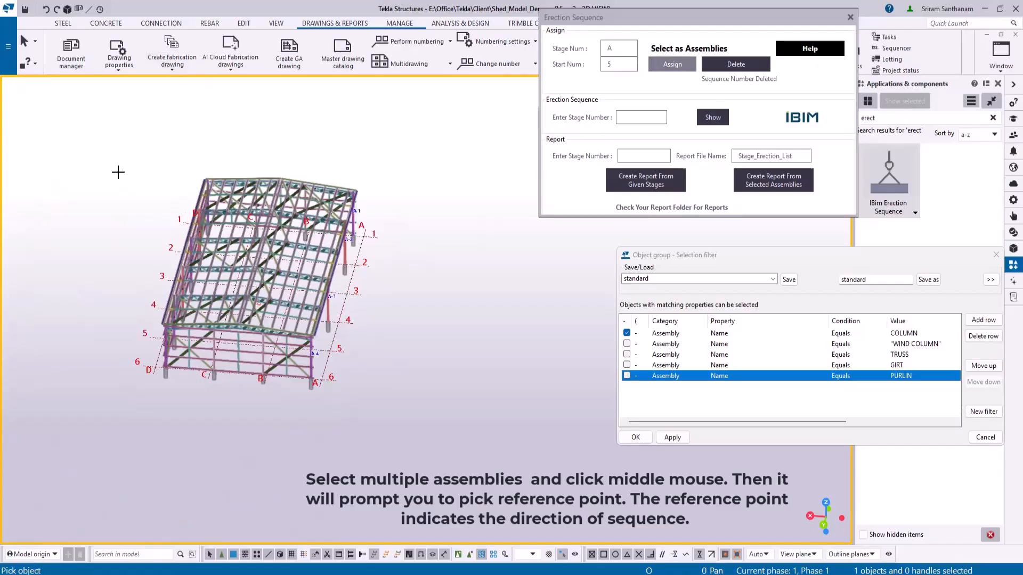
left_click_drag(121, 123, 212, 421)
middle_click(212, 420)
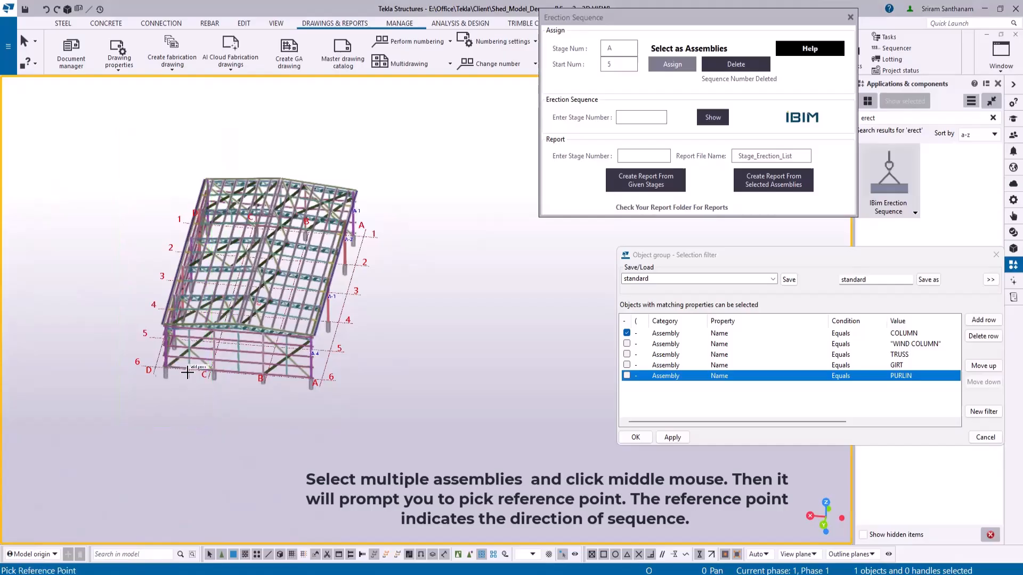
scroll(154, 359, "up", 5)
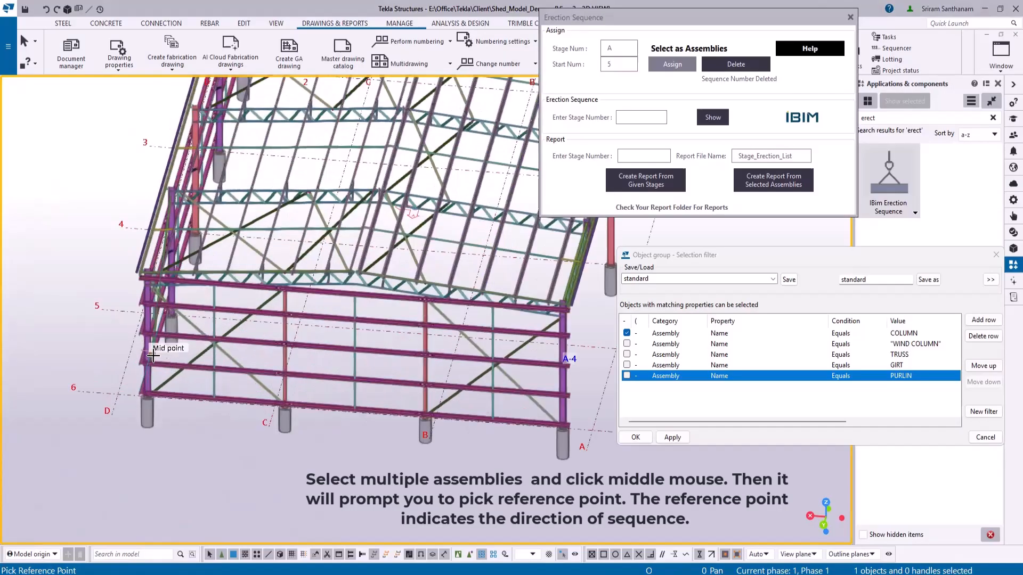
scroll(155, 408, "down", 5)
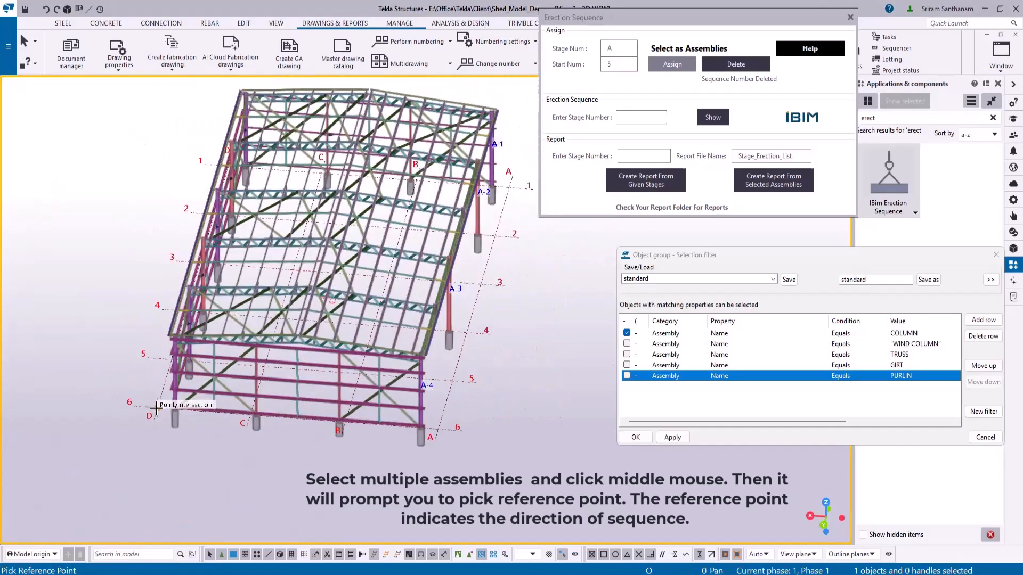
left_click(154, 408)
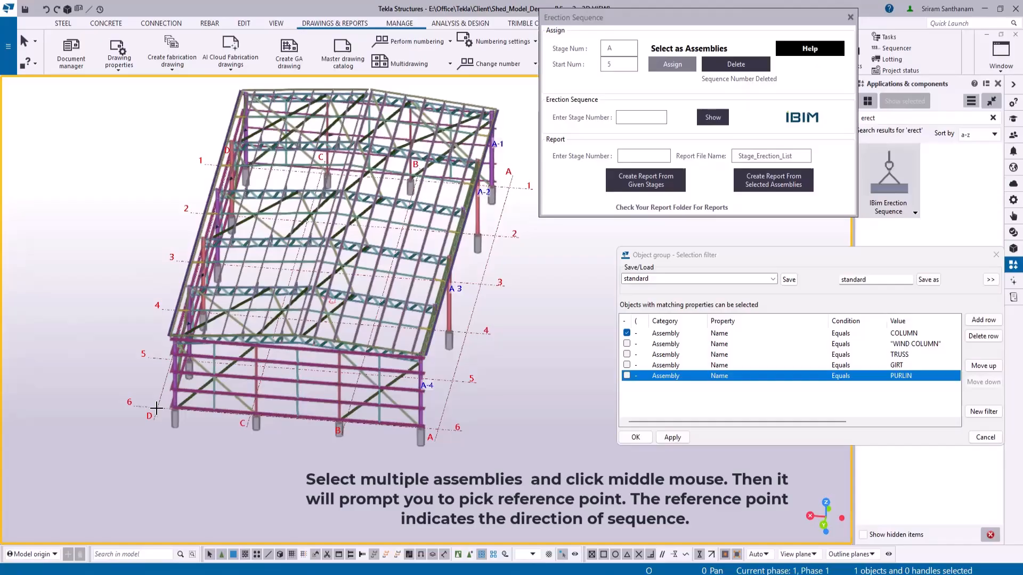
scroll(181, 369, "up", 3)
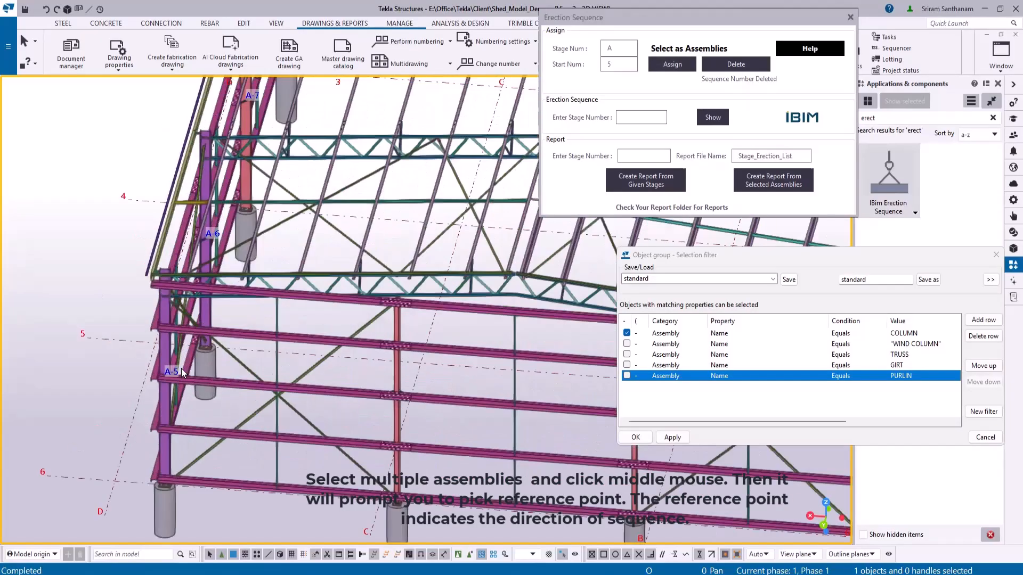
scroll(90, 347, "down", 3)
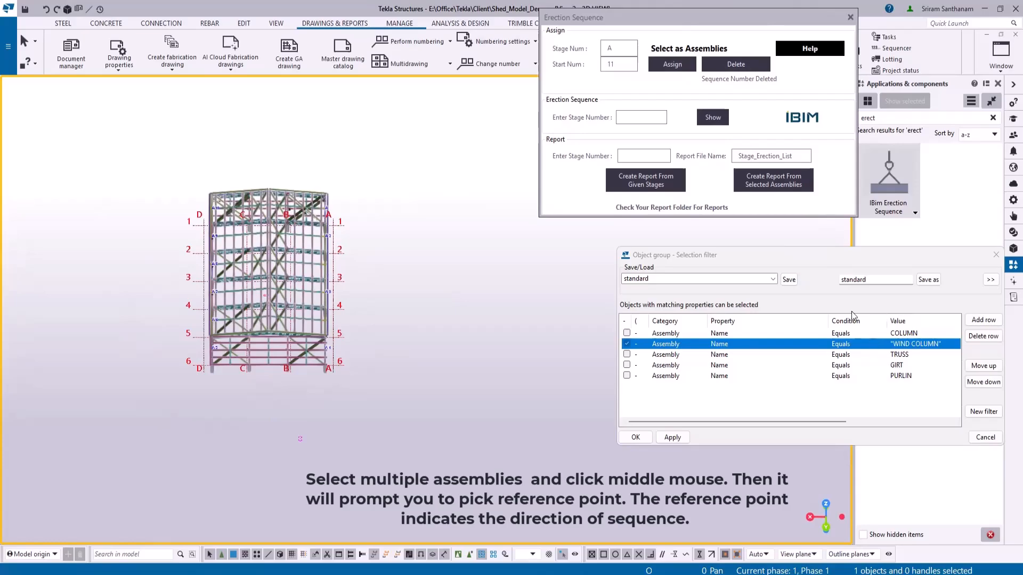
Assign stage A sequence numbers starting from 11 to all wind columns, picking the reference point on grid line B near grid 6
left_click(670, 68)
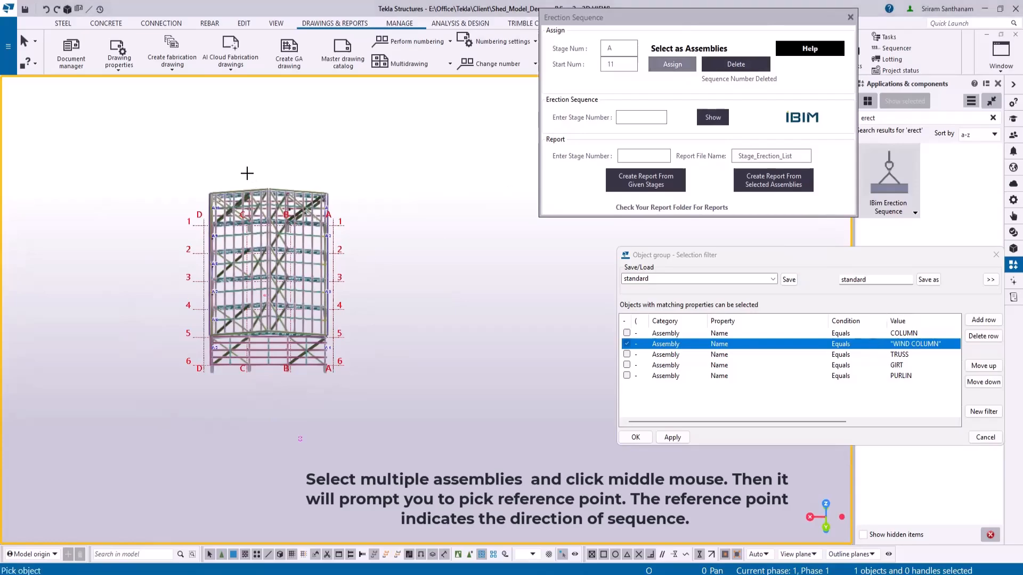
left_click_drag(229, 169, 304, 404)
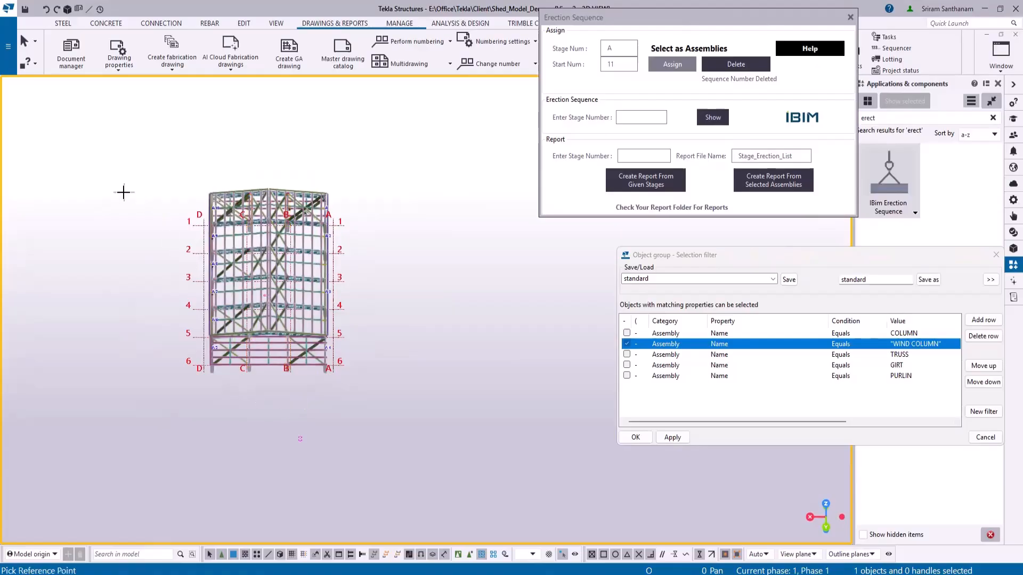
scroll(290, 373, "up", 5)
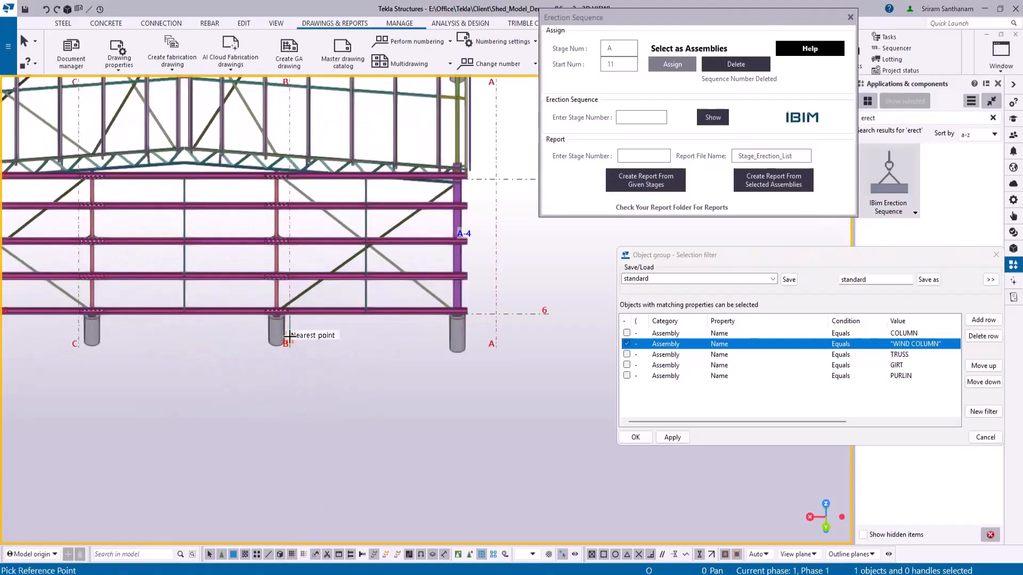
left_click(289, 336)
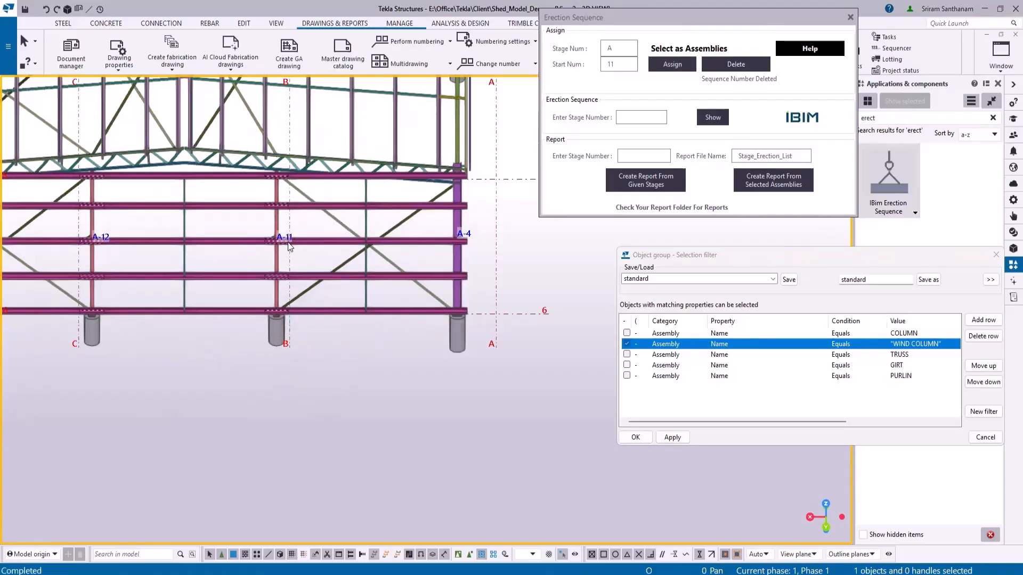
scroll(106, 362, "down", 8)
scroll(146, 259, "up", 10)
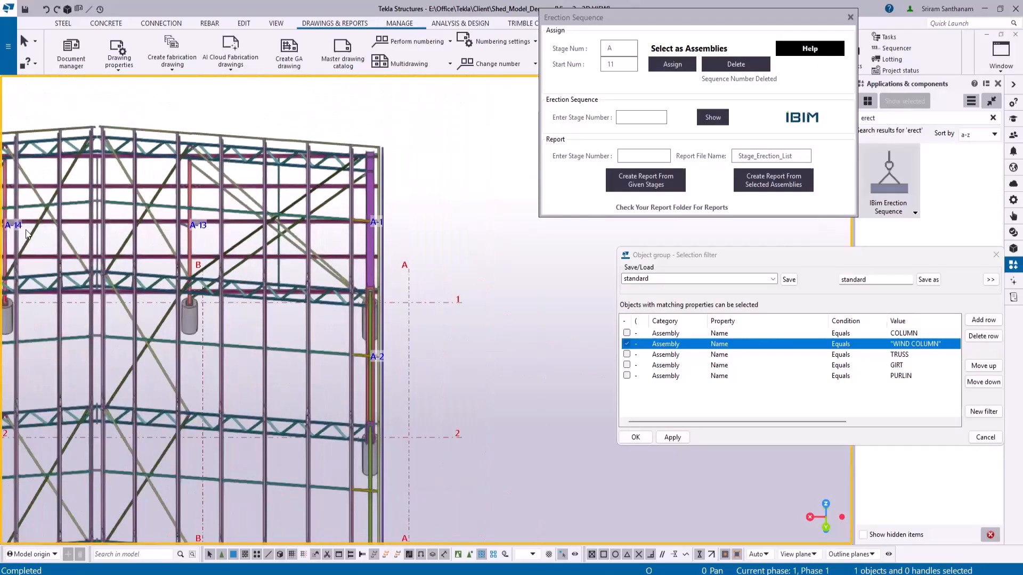
scroll(223, 266, "down", 8)
middle_click_drag(216, 279, 346, 250, "ctrl")
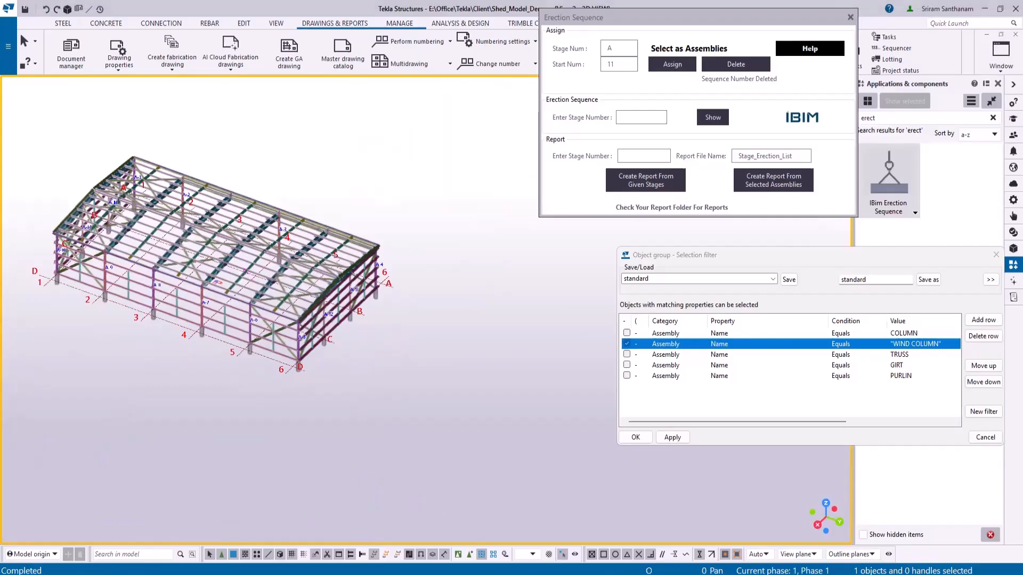
Set the stage number to B and the start number to 1 for the trusses
double_click(609, 48)
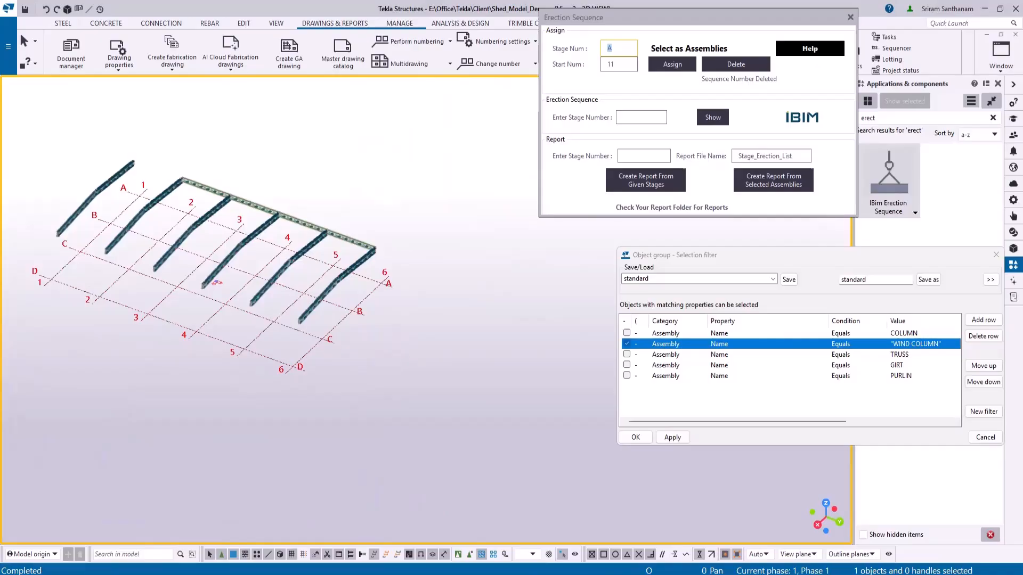
type("B")
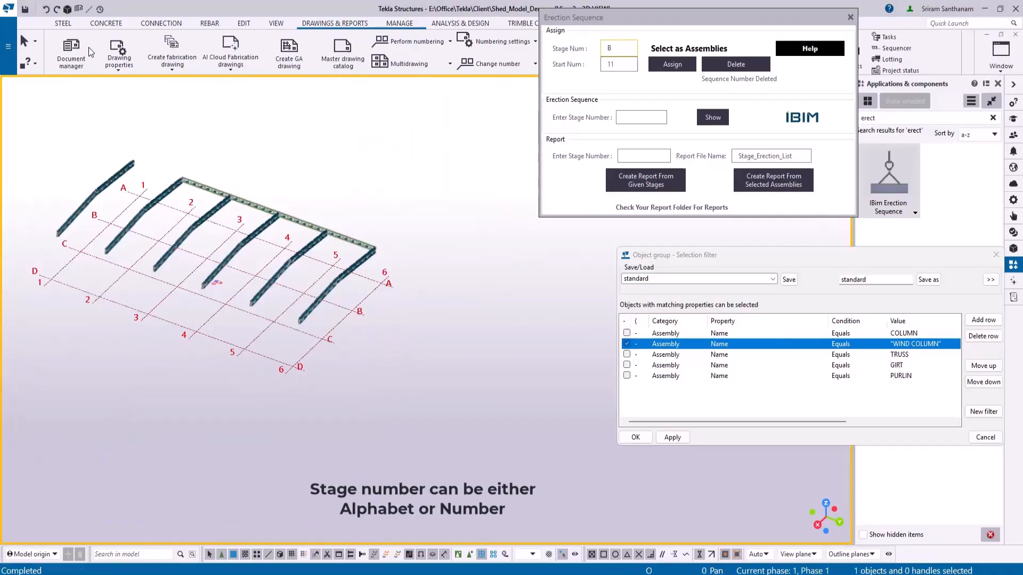
left_click(615, 63)
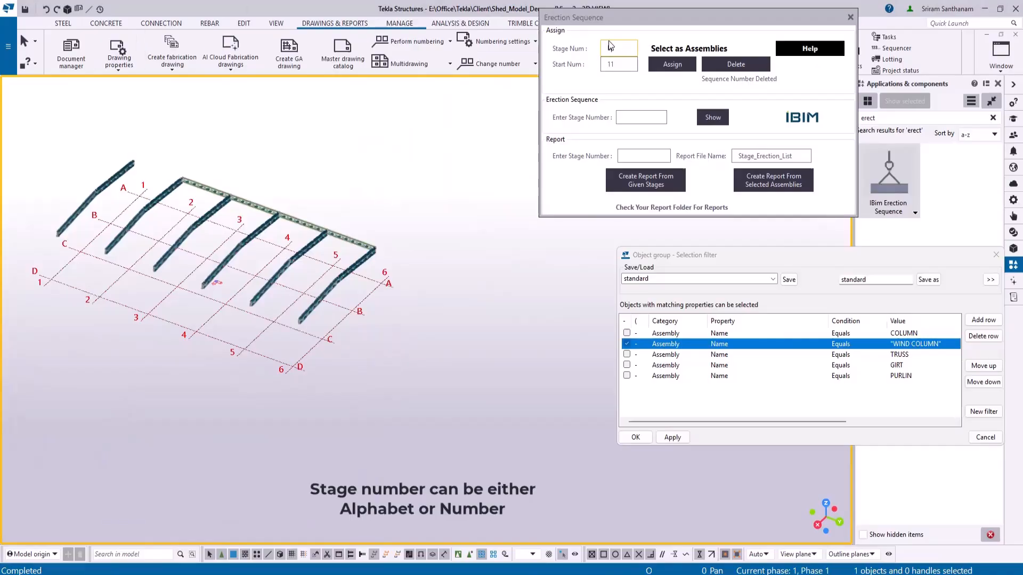
Start the assignment and pick the four trusses along grid line A in the order 2–3, 4–5, 3–4, 5–6
left_click(670, 65)
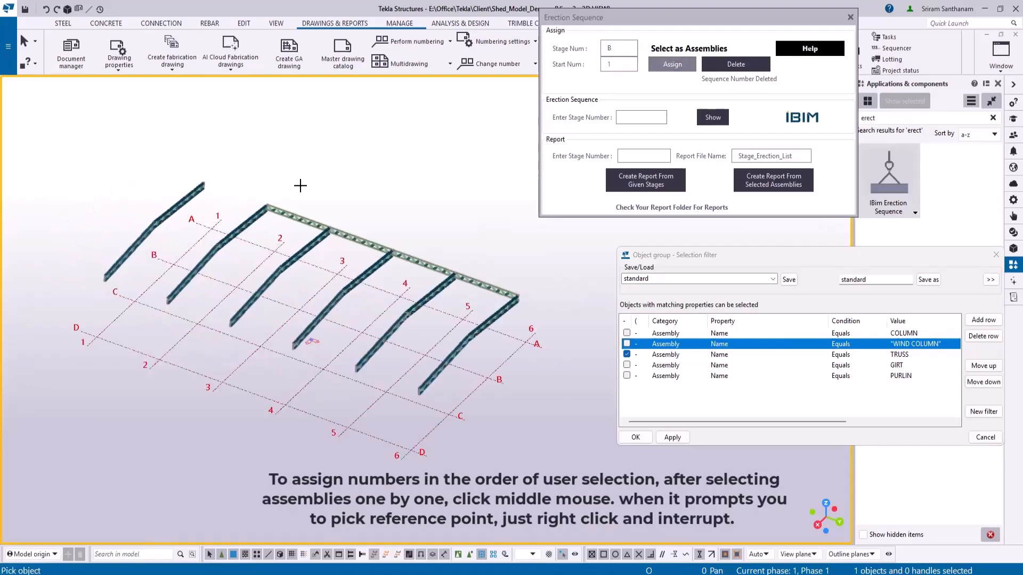
left_click(304, 219)
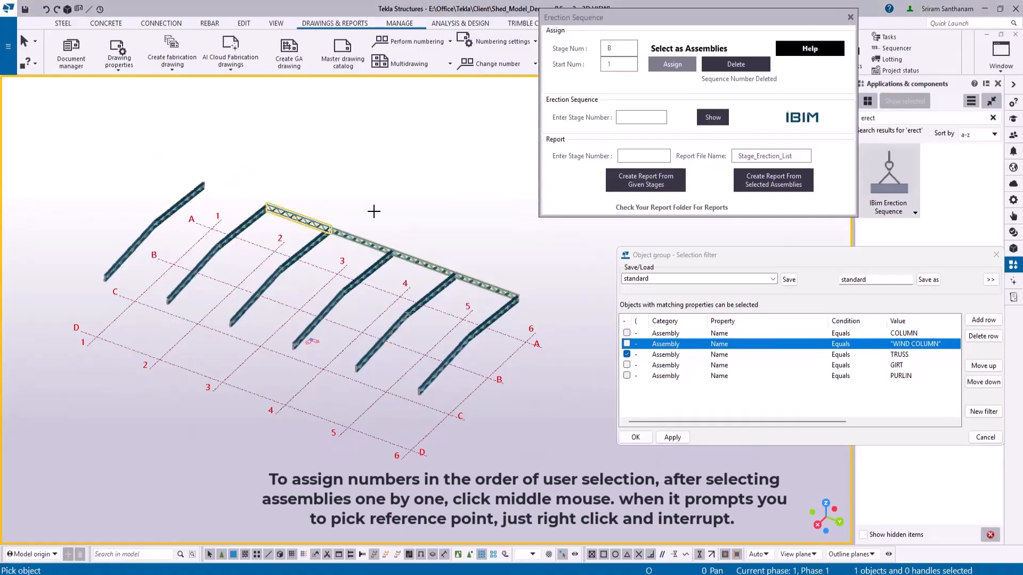
left_click(432, 269)
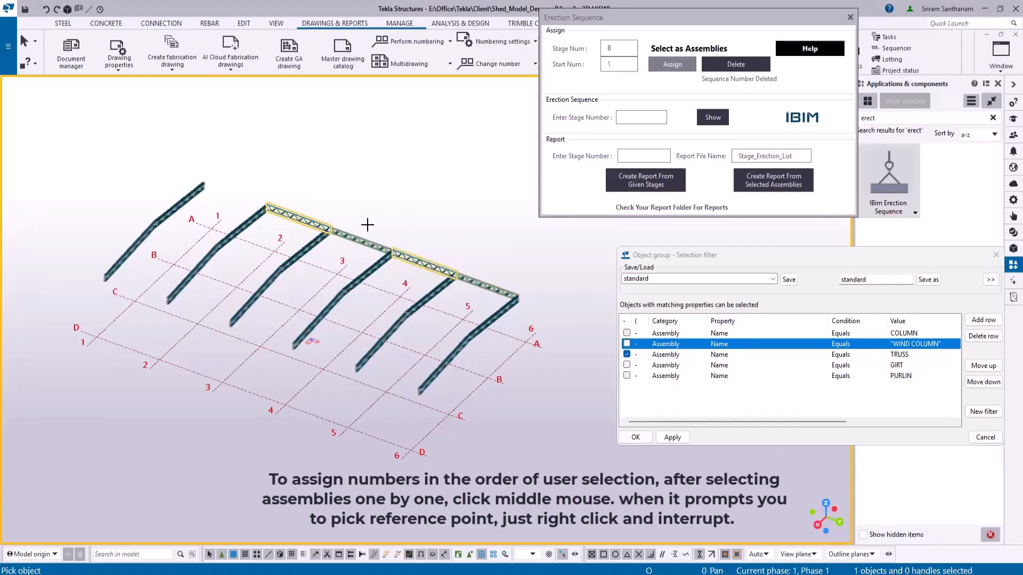
left_click(363, 239)
left_click(516, 295)
Pick the roof truss halves one by one from grid 1 to grid 6, taking the grid A side before the grid D side
left_click(192, 201)
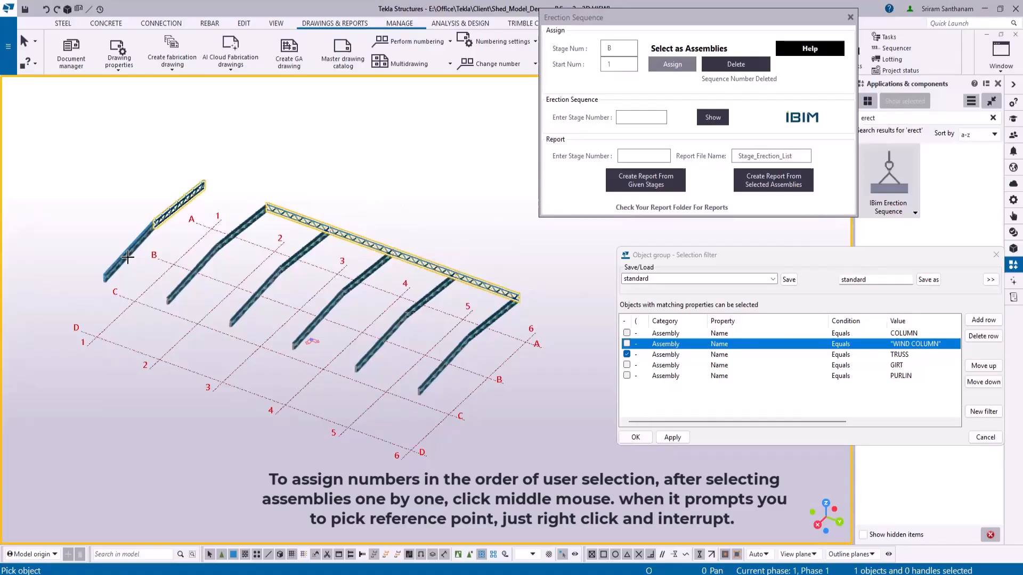
left_click(242, 228)
left_click(202, 267)
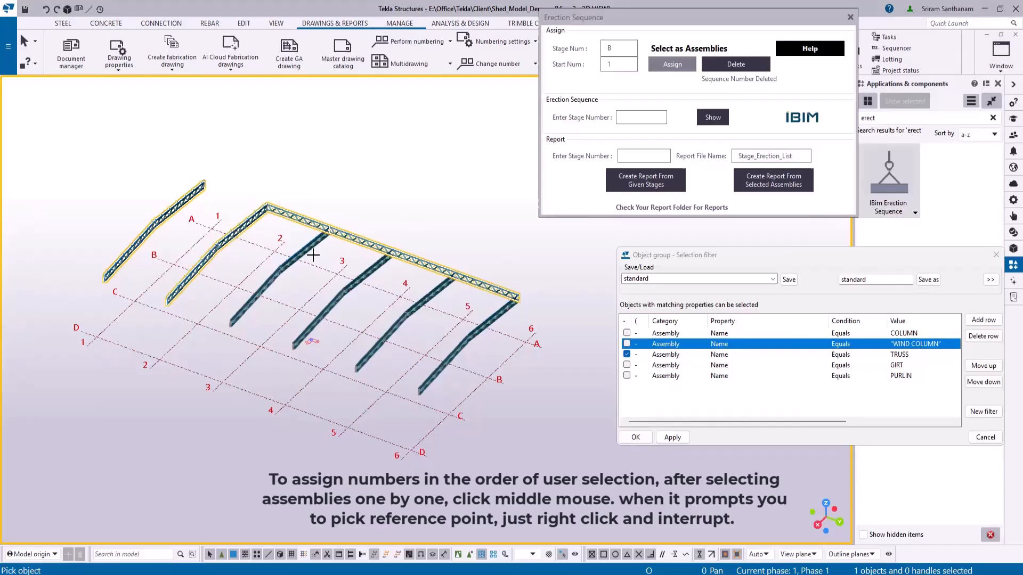
left_click(306, 250)
left_click(258, 295)
left_click(364, 265)
left_click(350, 304)
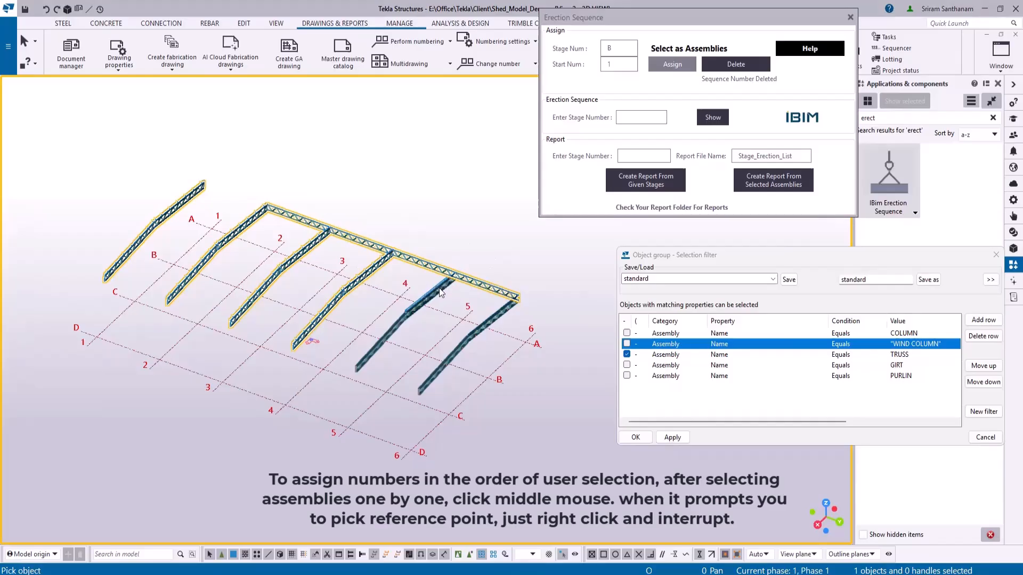
left_click(446, 289)
left_click(398, 339)
left_click(499, 313)
left_click(444, 363)
Confirm the picked trusses and interrupt the reference point pick so the stage B numbers follow the selection order
middle_click(374, 156)
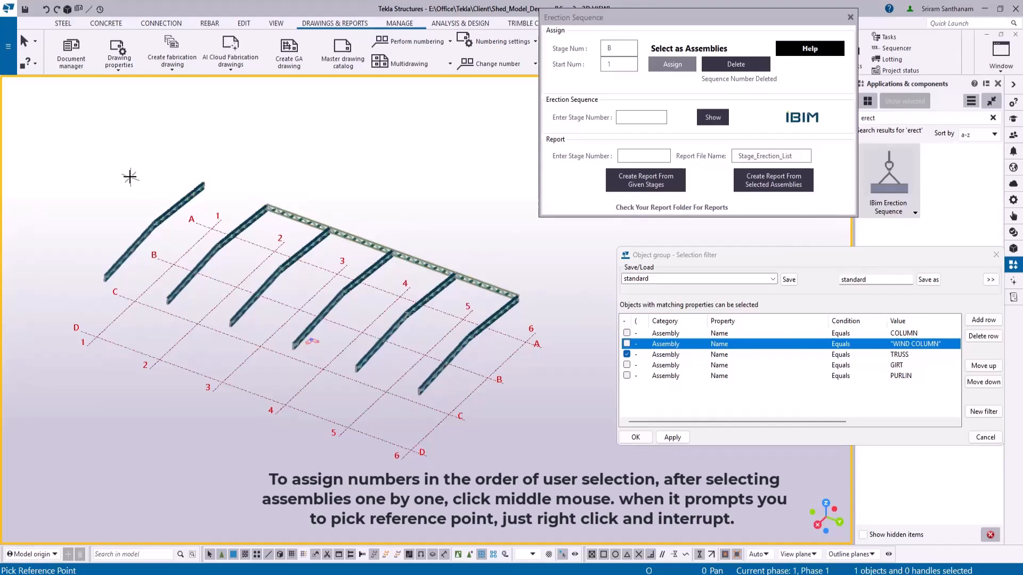
right_click(154, 123)
left_click(187, 131)
scroll(320, 224, "up", 4)
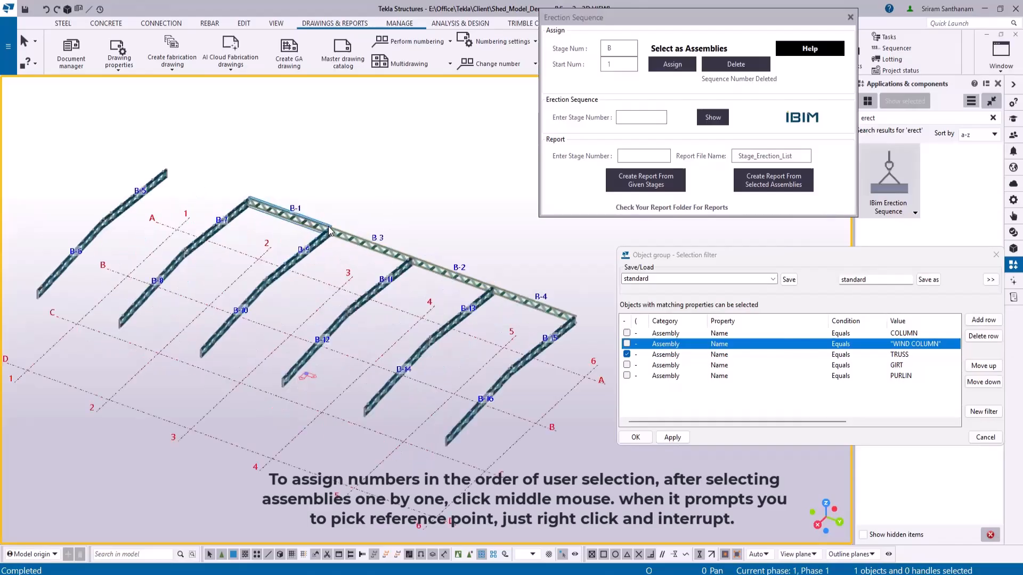
scroll(327, 227, "down", 2)
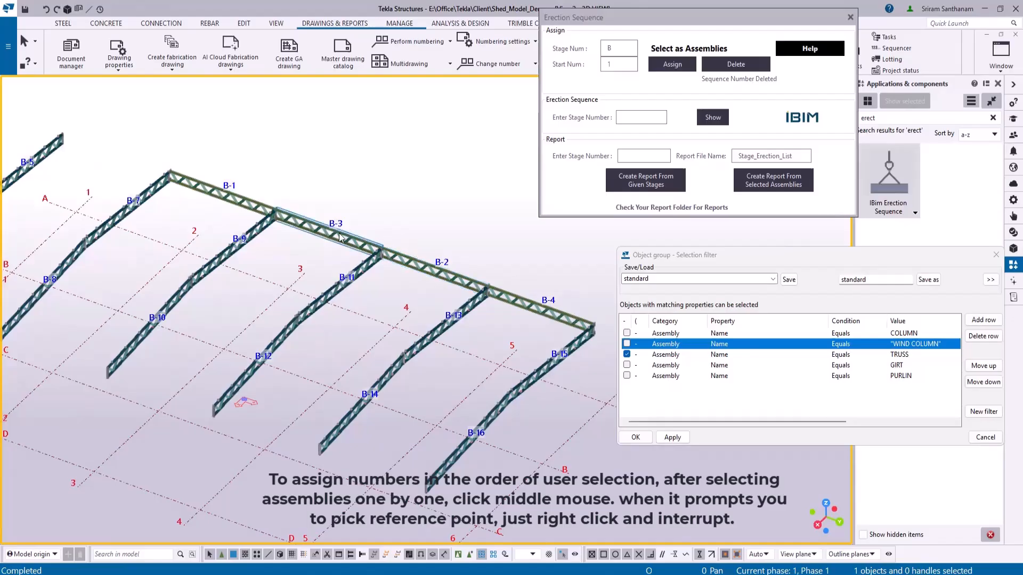
scroll(429, 287, "down", 1)
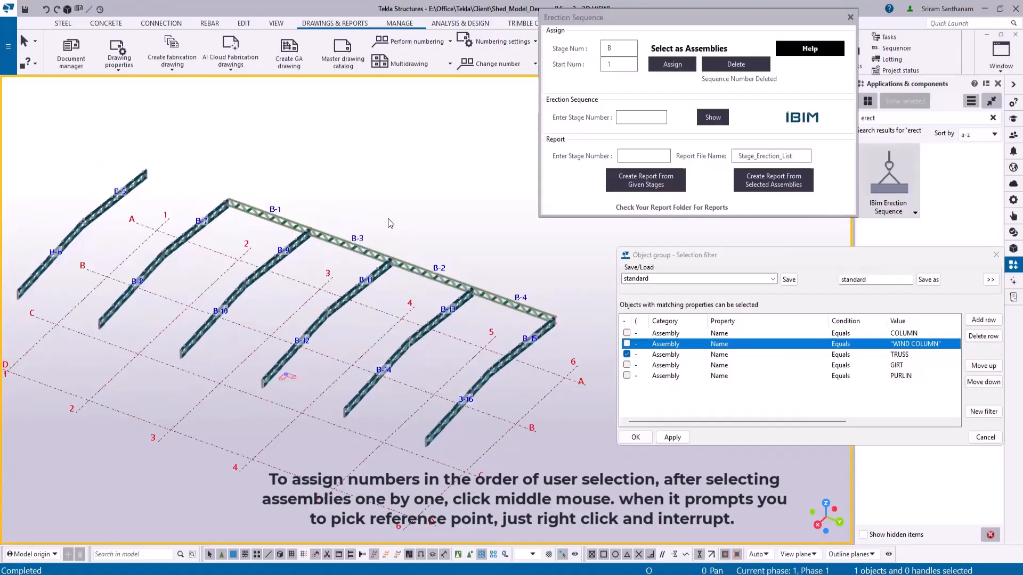
scroll(392, 194, "down", 2)
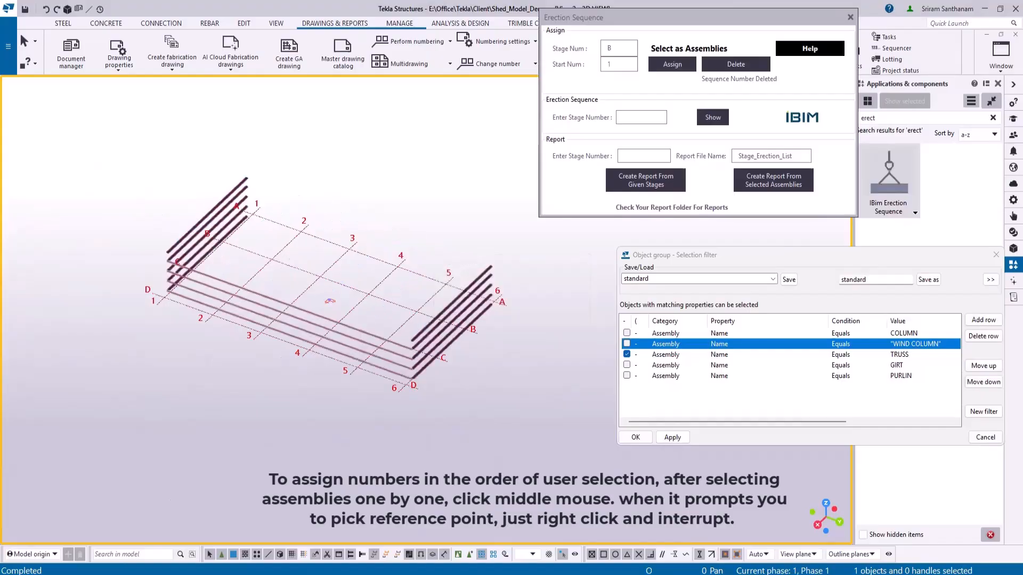
Assign stage D sequence numbers from 1 to all the girts, with the sequence starting near grid intersection A/6
scroll(330, 301, "down", 3)
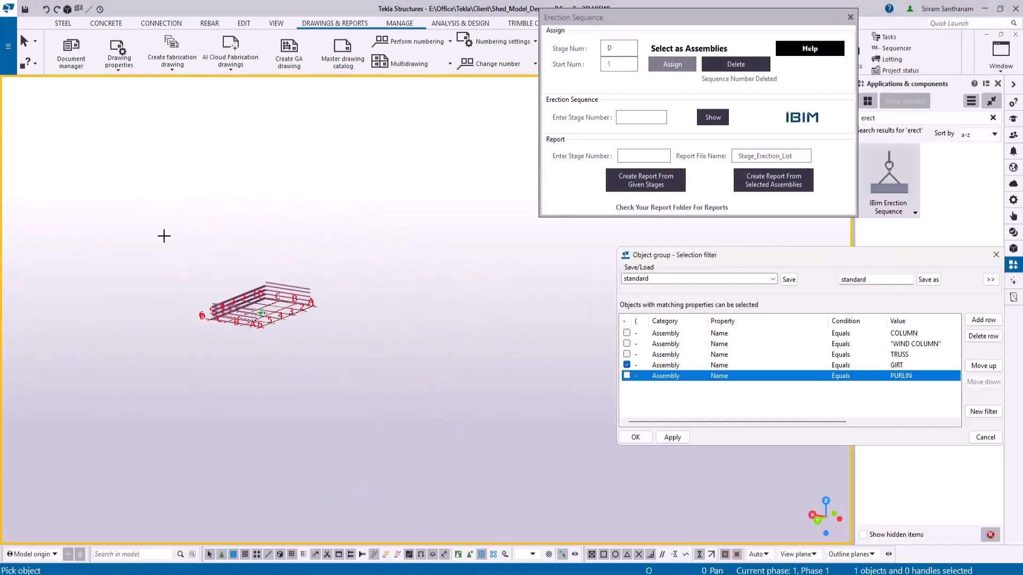
left_click_drag(163, 235, 422, 406)
scroll(269, 310, "up", 5)
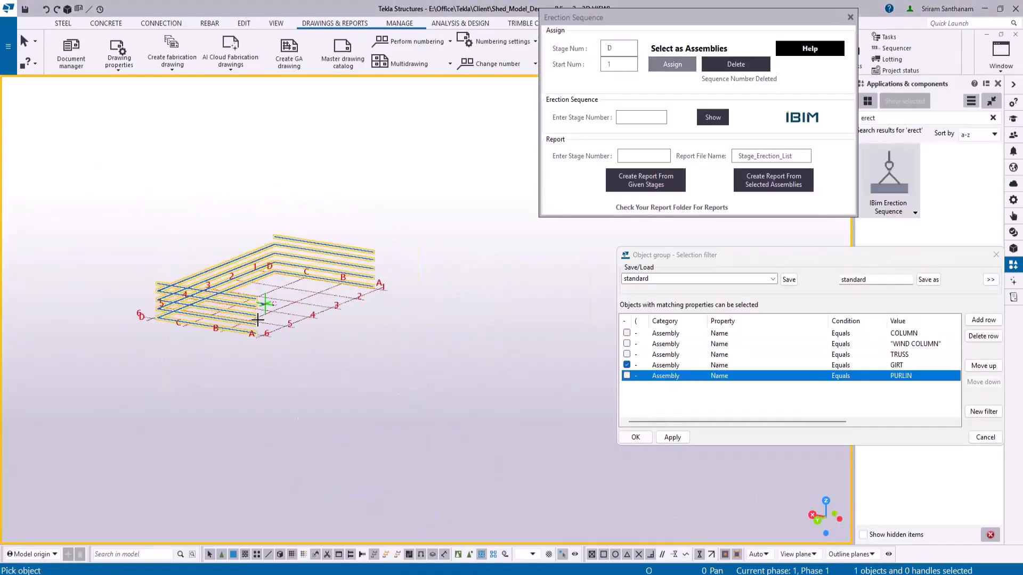
middle_click(271, 344)
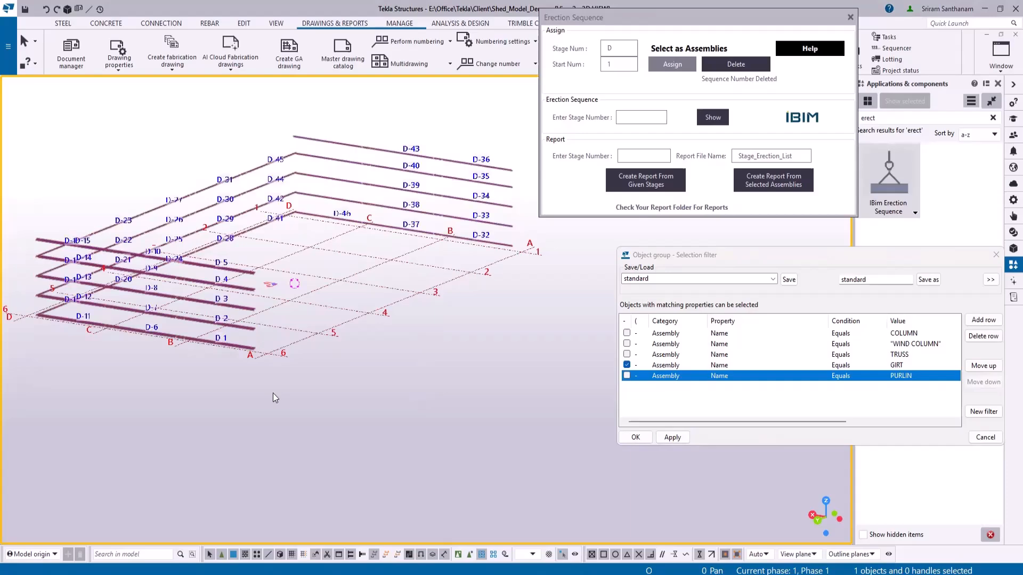
scroll(311, 301, "down", 3)
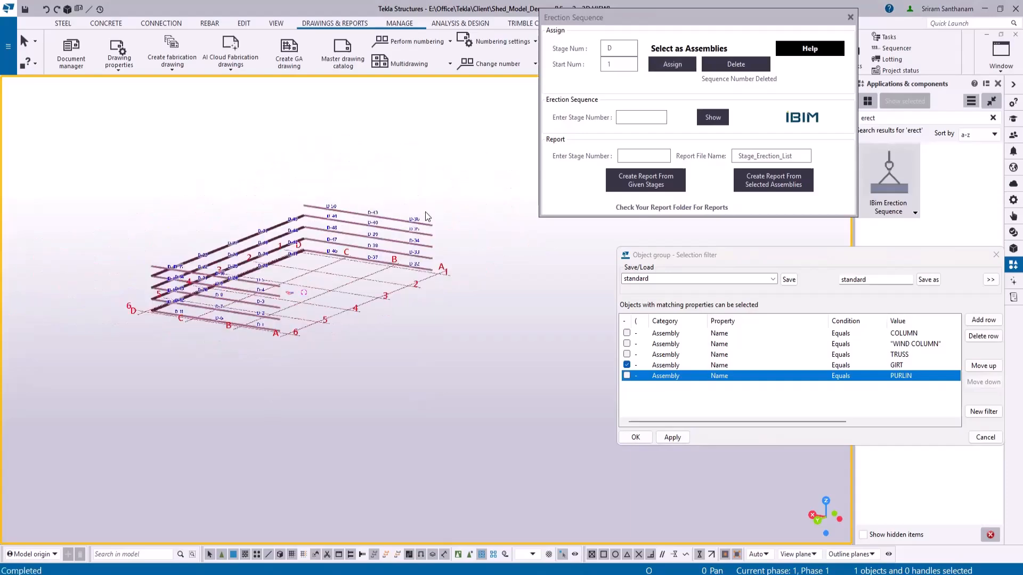
Switch the selection filter from GIRT to PURLIN assemblies and apply it
left_click(626, 376)
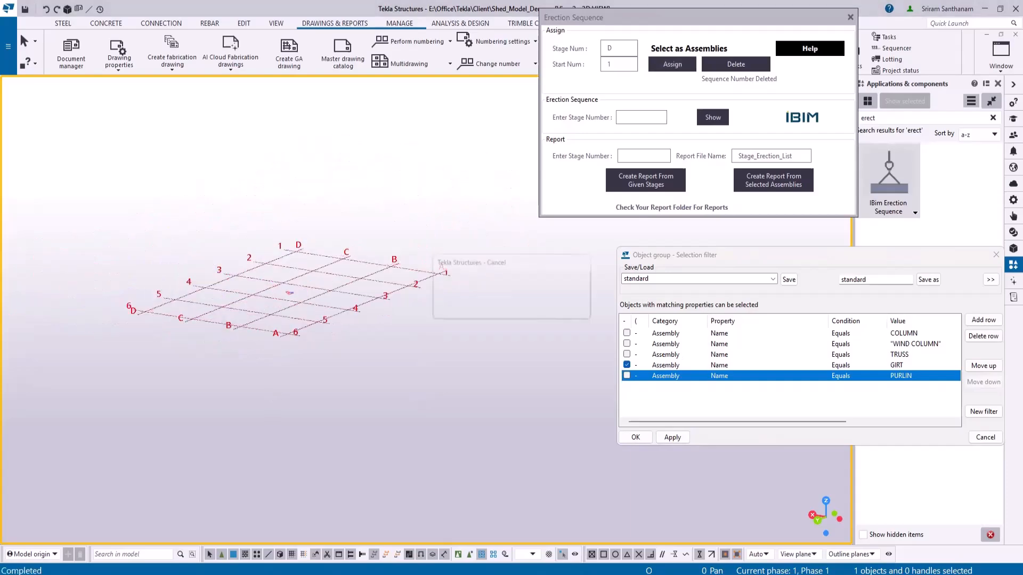
left_click(626, 365)
left_click(672, 437)
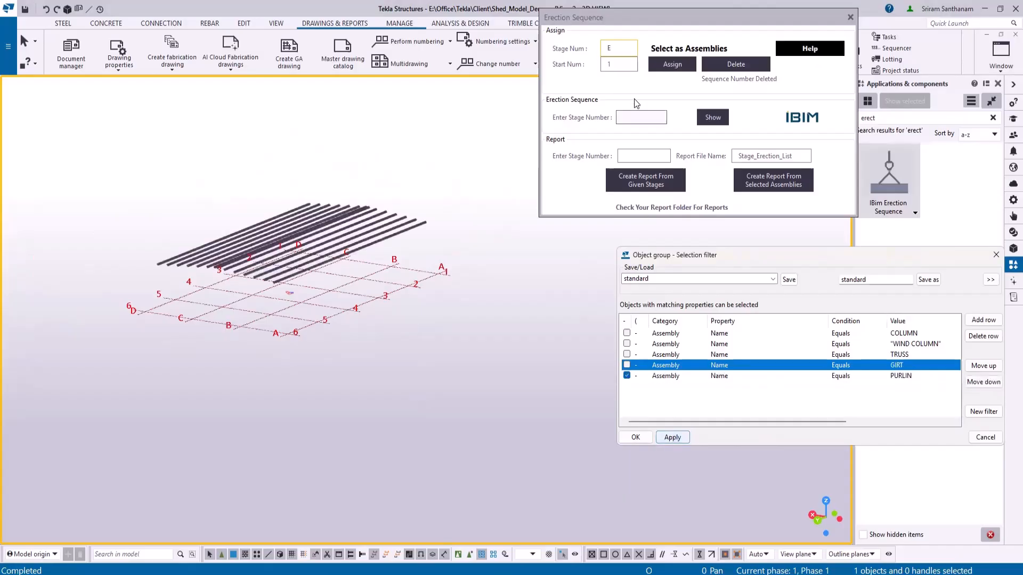
Assign stage E sequence numbers from 1 to all the purlins, with the sequence starting near grid intersection A/1
left_click(673, 64)
left_click_drag(113, 145, 493, 343)
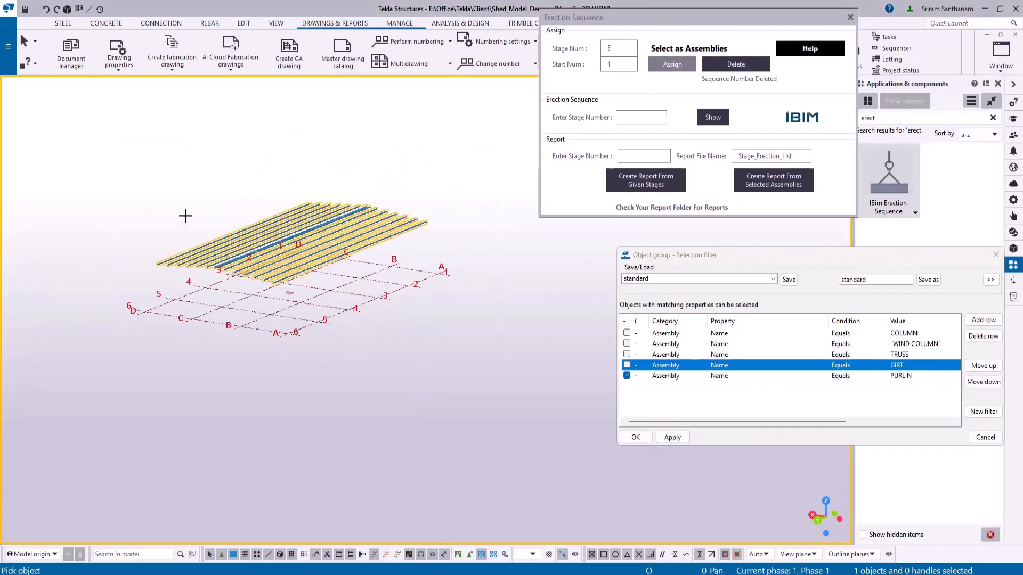
middle_click(123, 185)
left_click(441, 274)
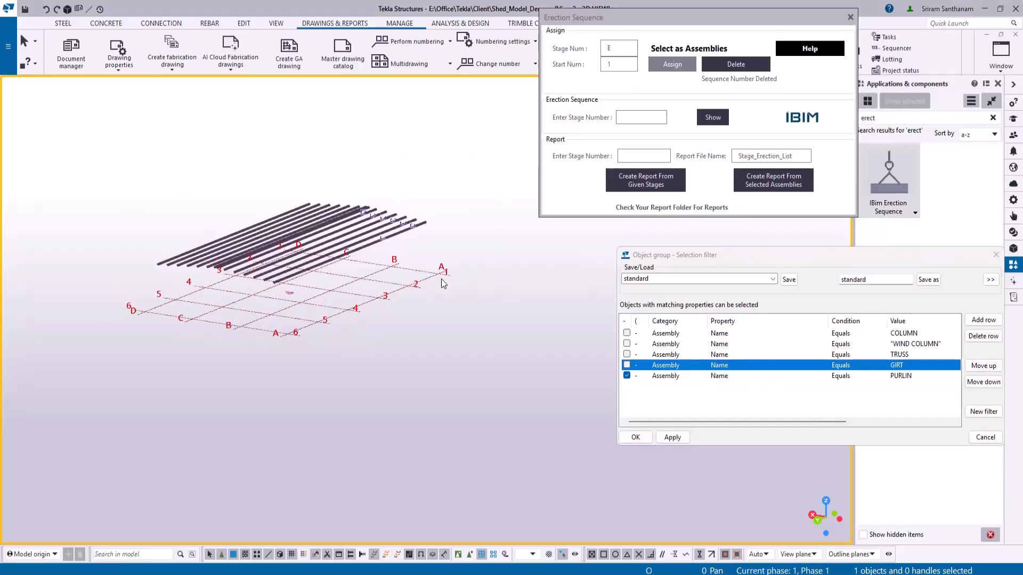
scroll(368, 258, "up", 5)
scroll(369, 257, "down", 6)
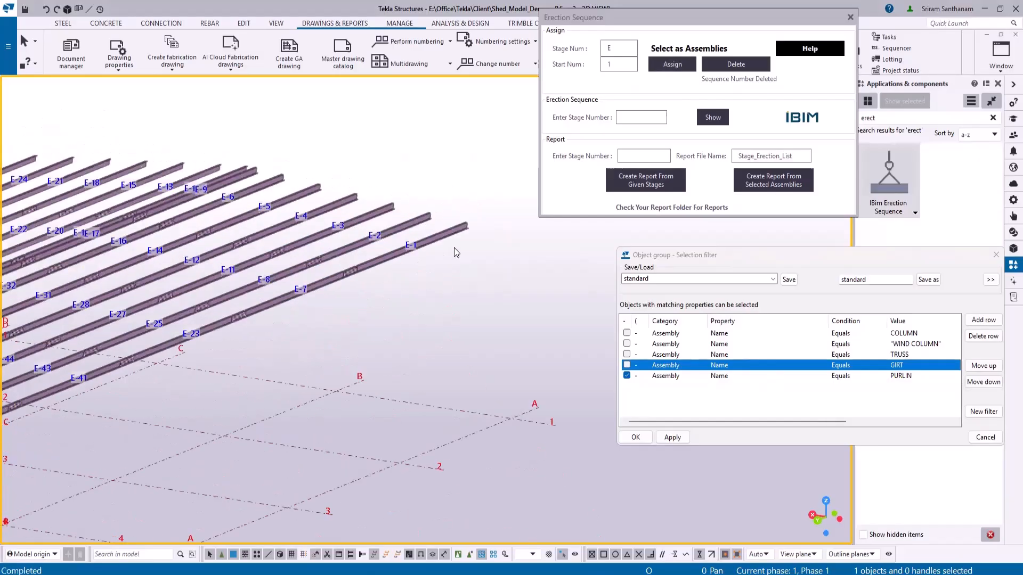
scroll(337, 321, "up", 2)
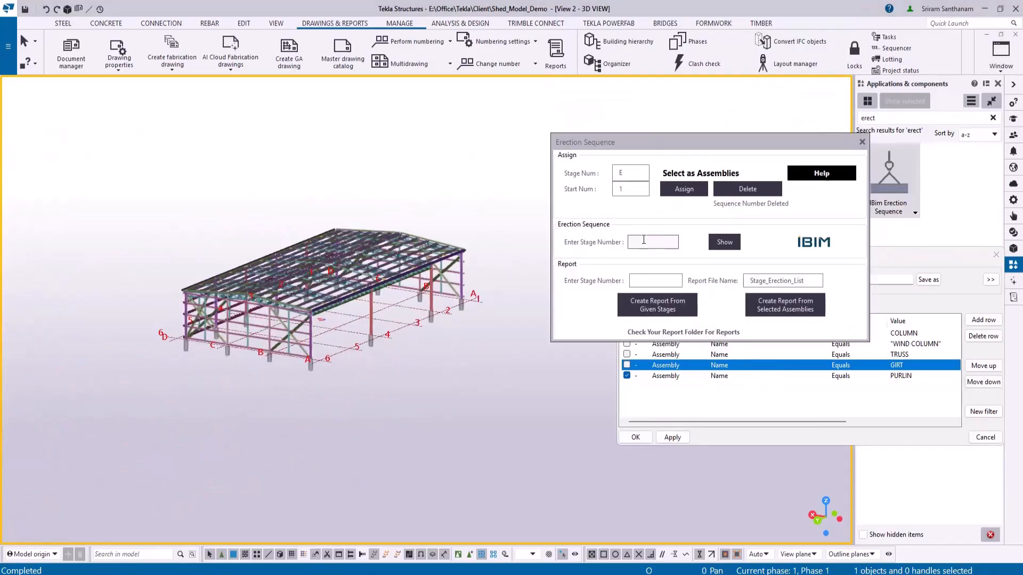
Show the erection sequence of stage A, enter stages B C for display, and close the Erection Sequence tool
left_click(644, 241)
left_click(721, 244)
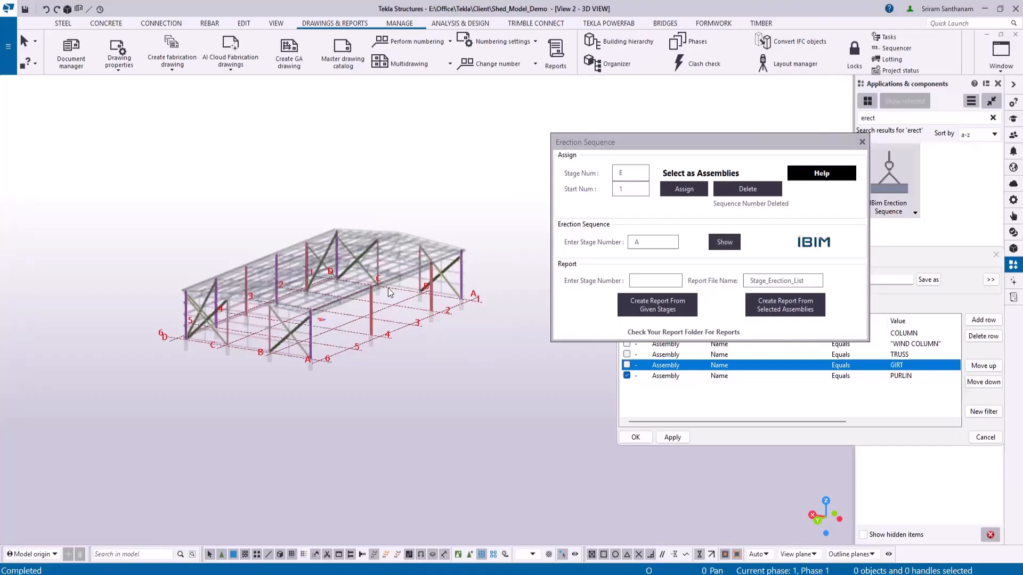
left_click(658, 243)
type("B C")
left_click(862, 143)
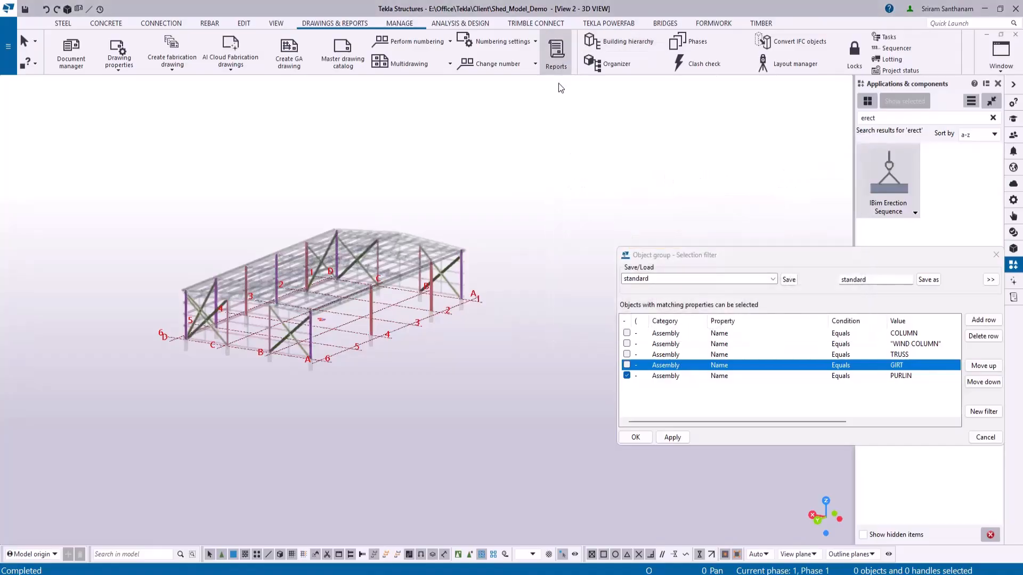
Create the #Erection_Stage_List.xls report from all objects, replacing the existing file, and look through its stage tables
left_click(556, 64)
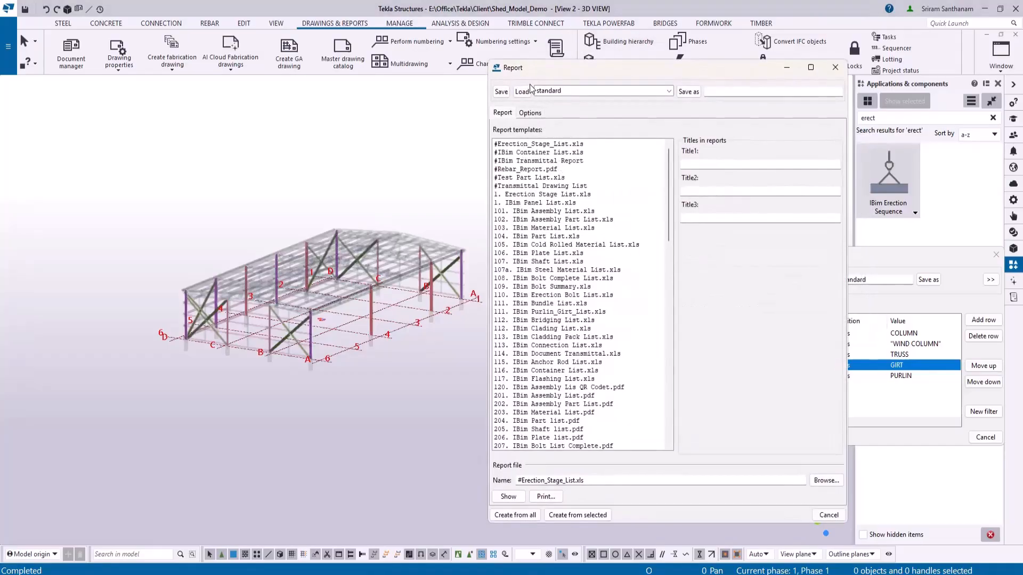
left_click(514, 145)
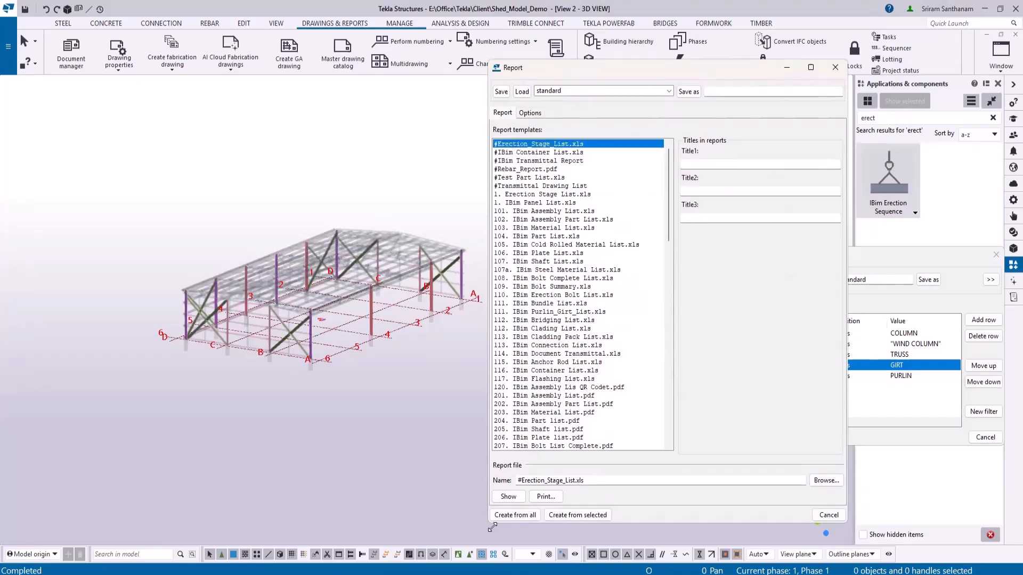
left_click(511, 515)
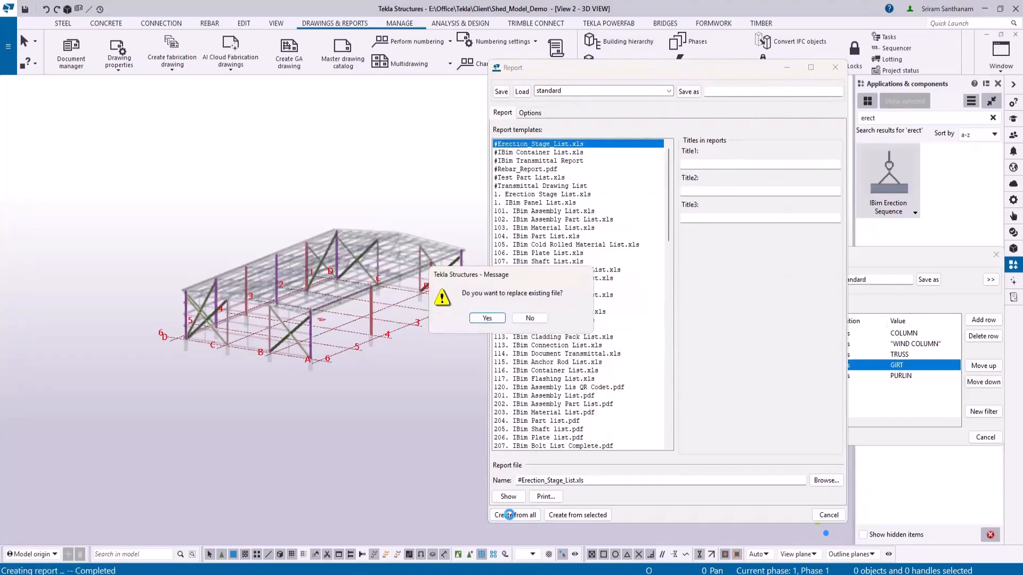
left_click(486, 318)
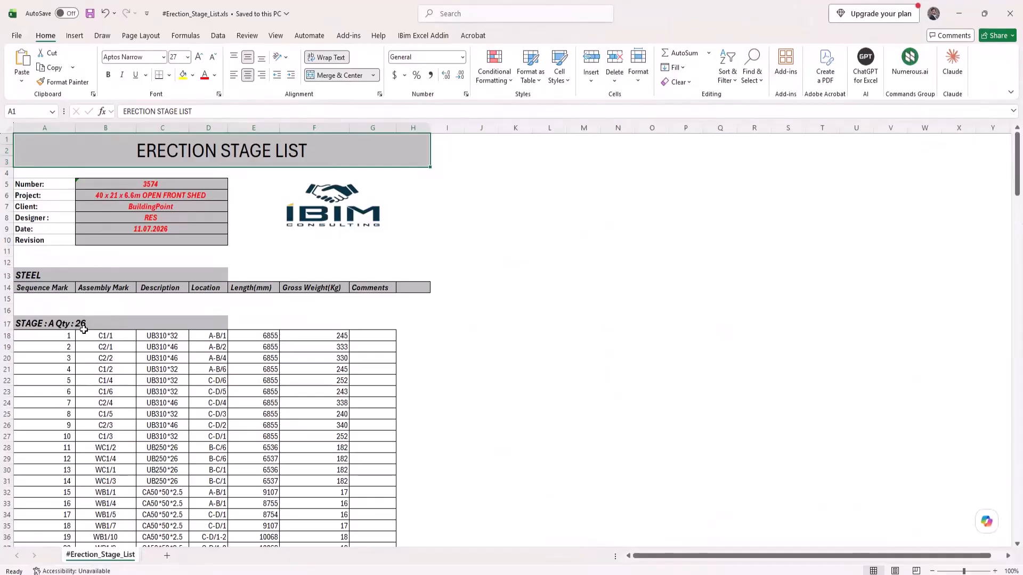
scroll(154, 346, "down", 12)
scroll(154, 348, "down", 16)
scroll(155, 347, "down", 20)
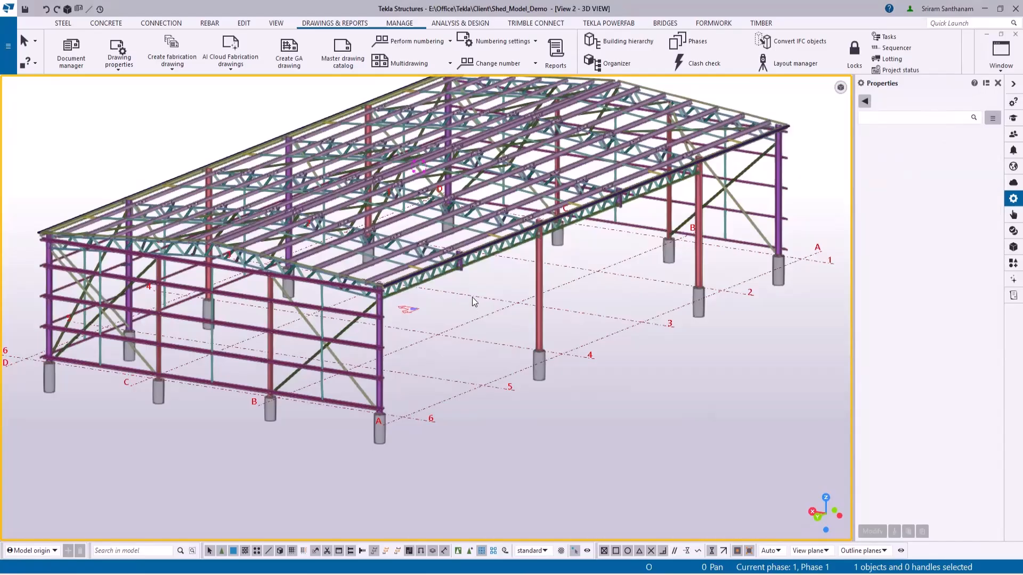
Inspect the Set_Part erection stage attributes among the user-defined attributes of the column at grid A/6
right_click(380, 332)
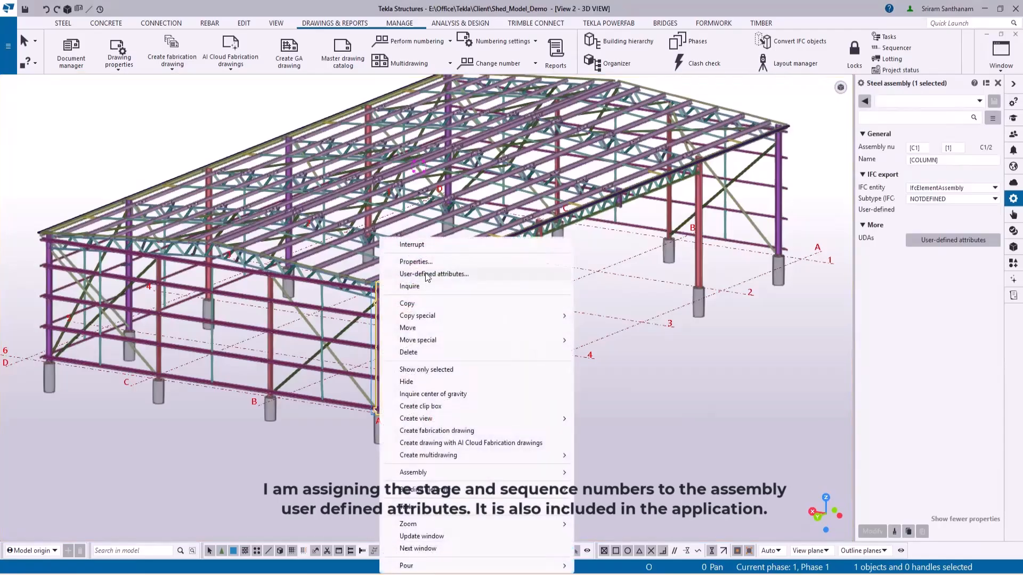
left_click(426, 276)
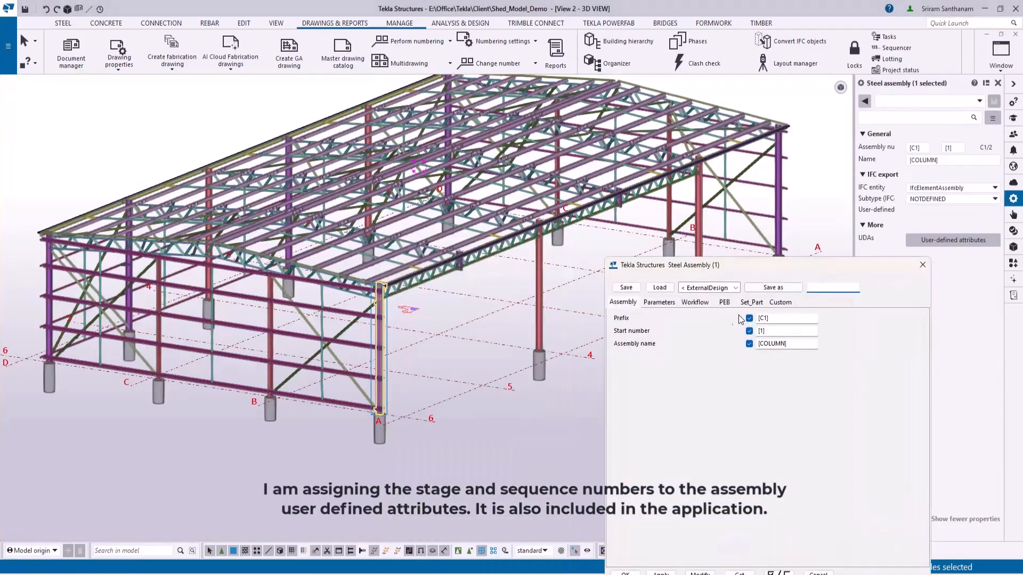
left_click(750, 302)
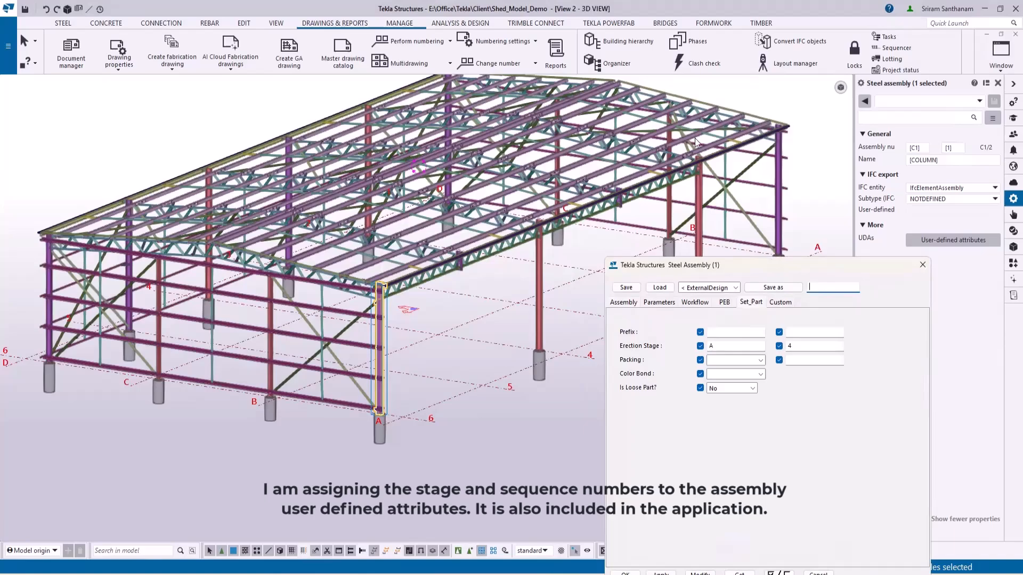
left_click_drag(772, 261, 692, 132)
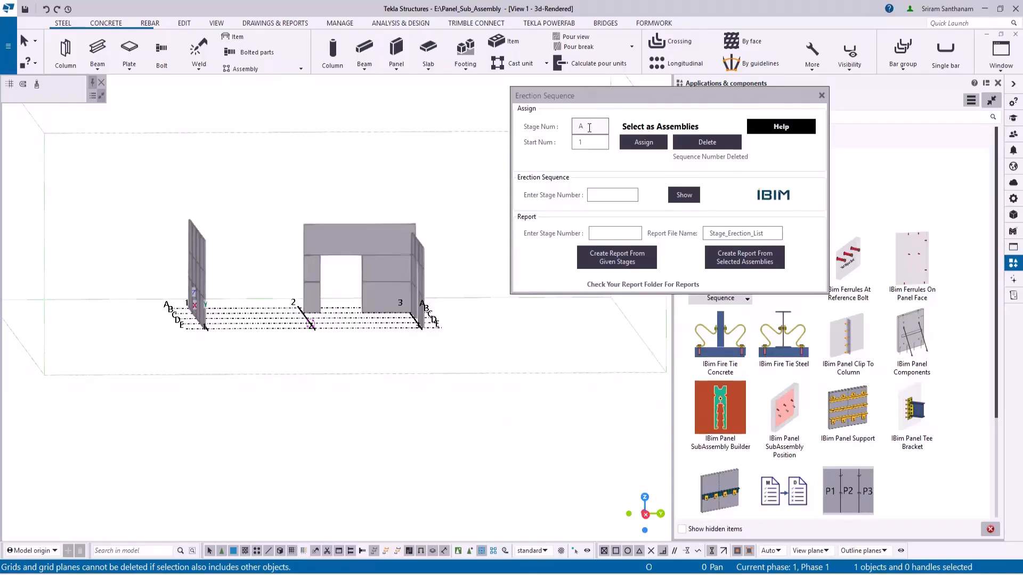
In the Panel_Sub_Assembly model, assign stage A numbers from 1 to the lowest panels along grid 1, starting at grid intersection E/1
left_click(644, 142)
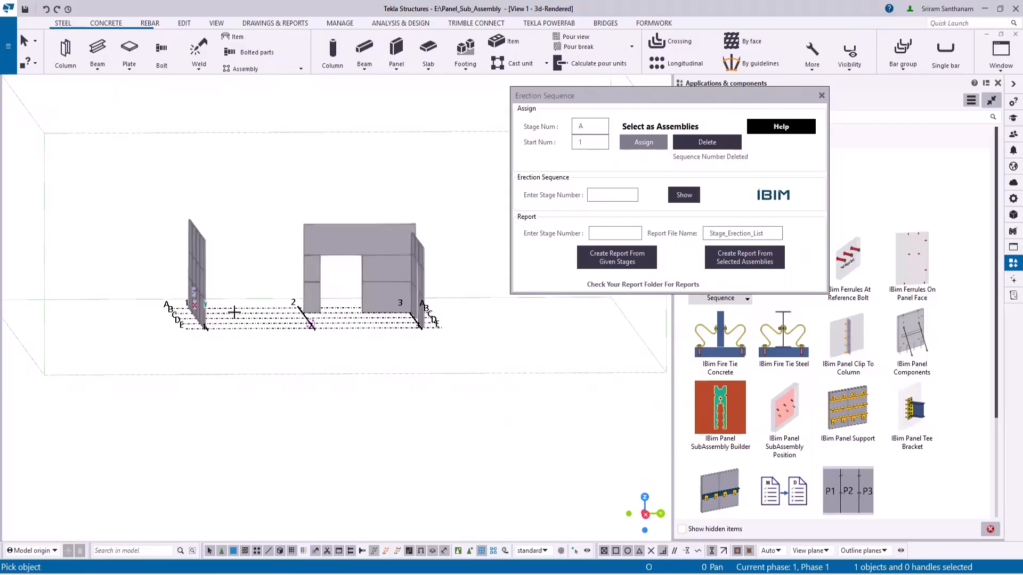
left_click_drag(222, 324, 164, 304)
scroll(182, 307, "down", 2)
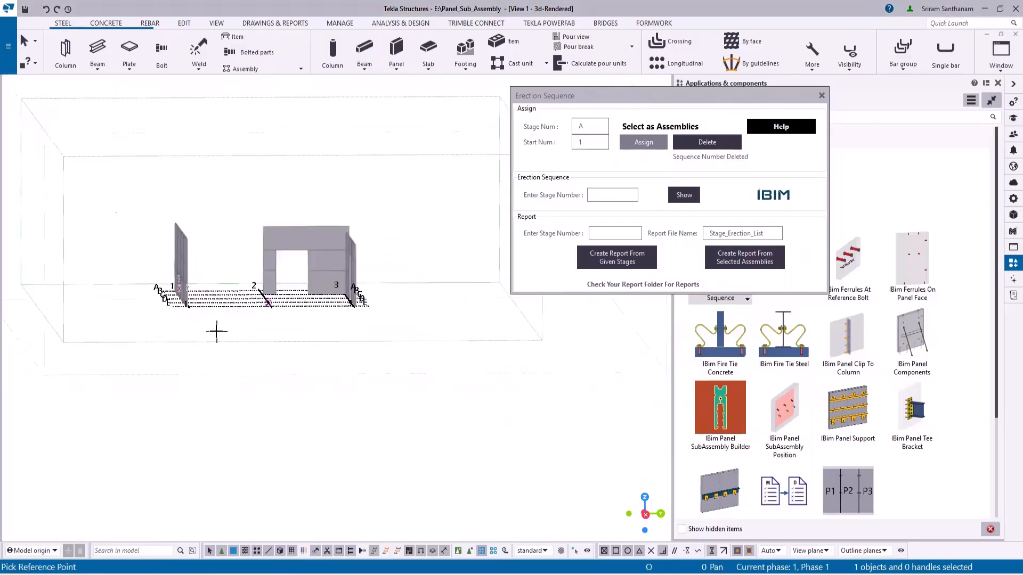
scroll(182, 307, "up", 5)
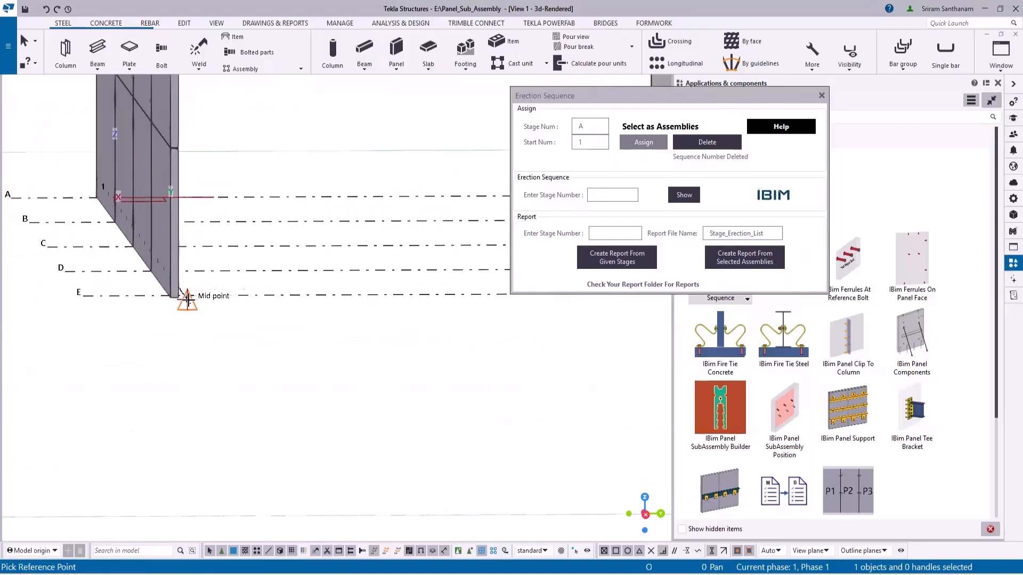
left_click(188, 303)
scroll(35, 272, "down", 2)
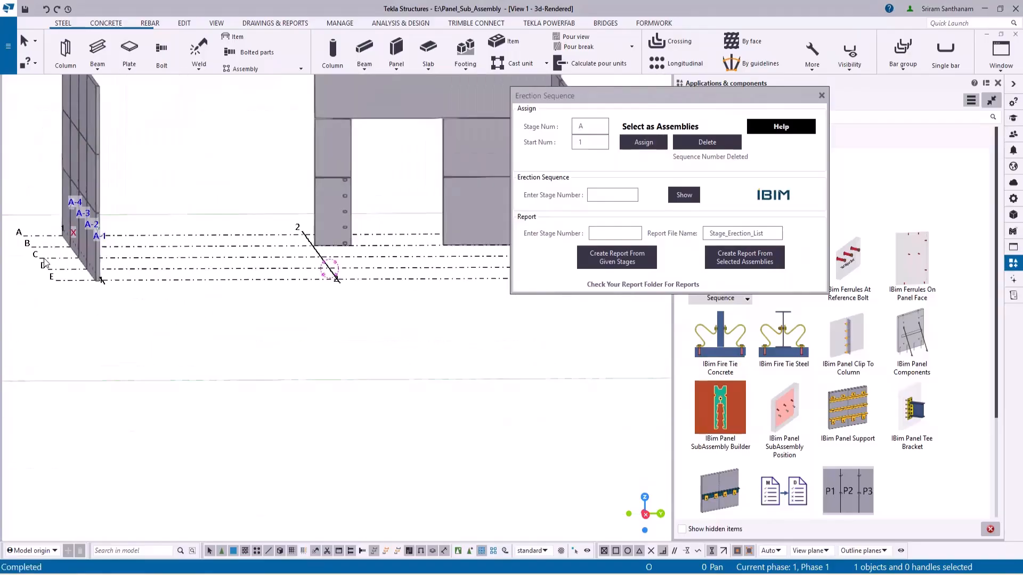
scroll(69, 239, "down", 4)
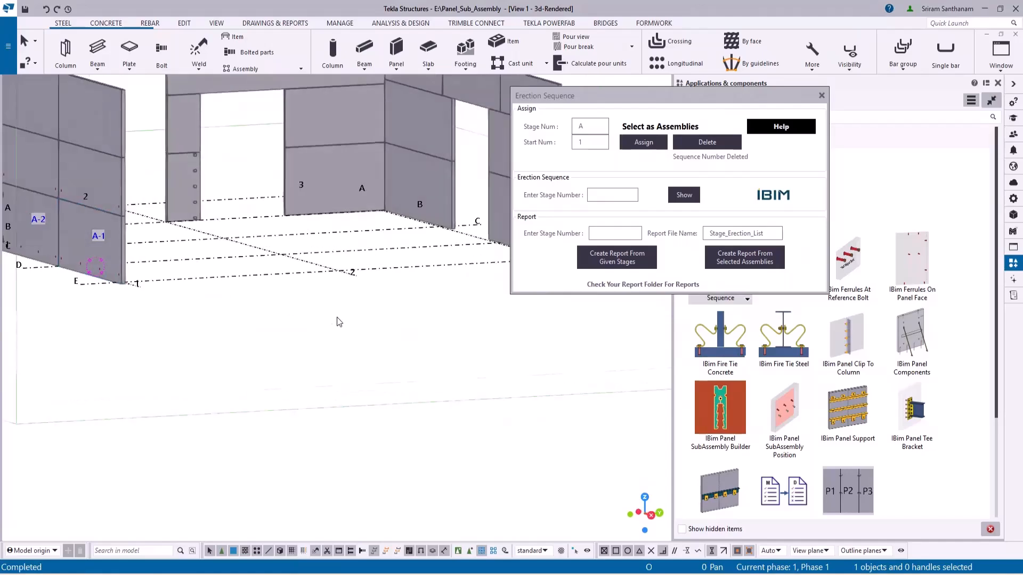
Assign stage A numbers from 5 to the lowest panels along grid 3 and between grids 2 and 3, starting near grid intersection E/3
scroll(148, 252, "down", 3)
left_click(580, 142)
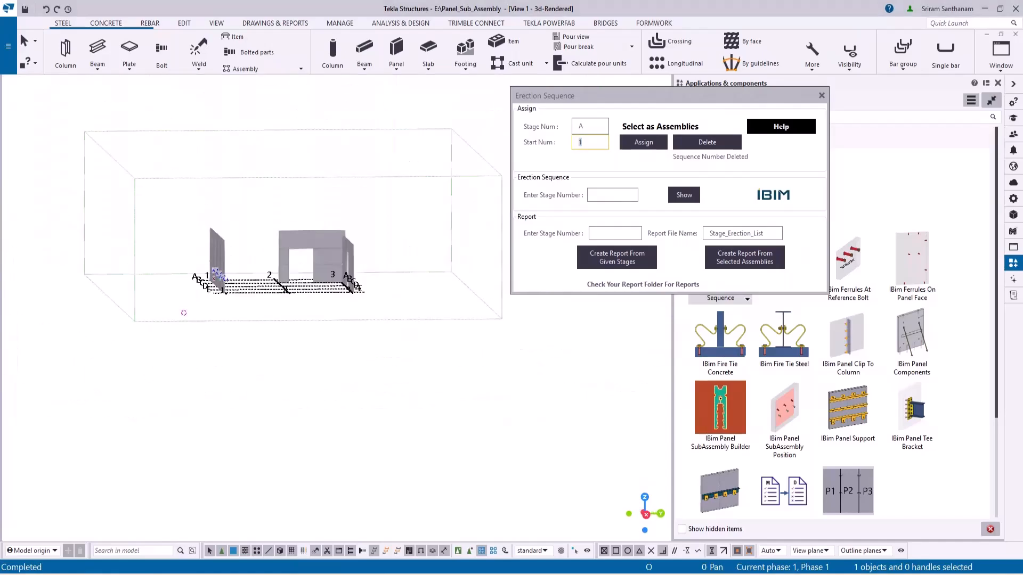
type("5")
scroll(342, 275, "up", 5)
left_click(644, 143)
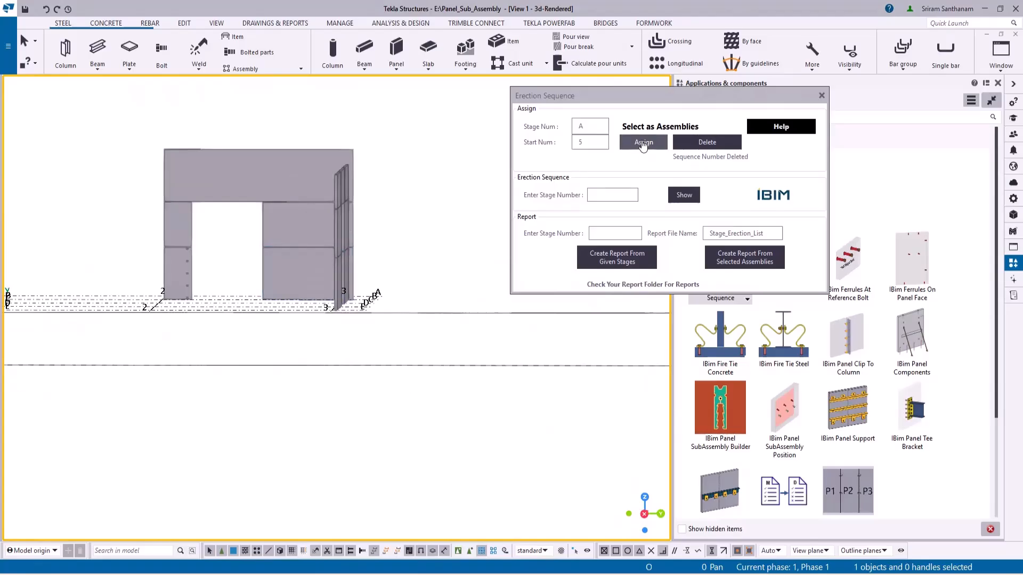
left_click_drag(365, 283, 135, 281)
middle_click(120, 229)
scroll(355, 305, "up", 5)
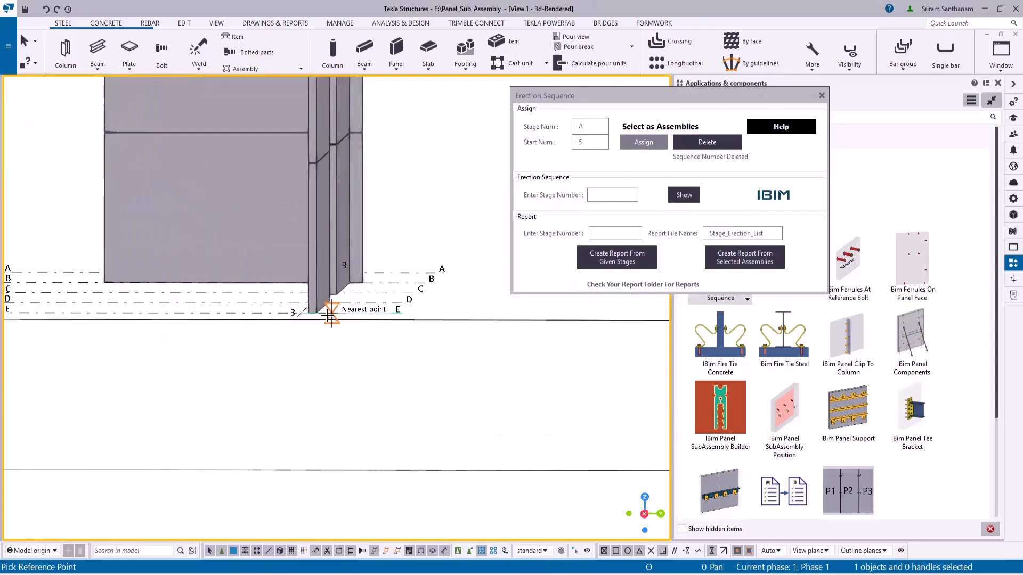
left_click(279, 311)
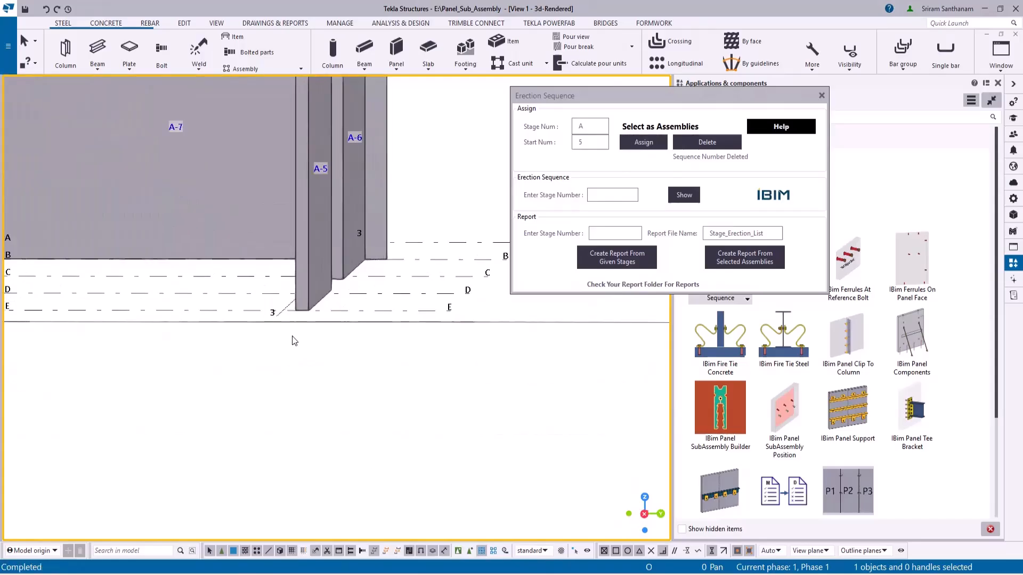
scroll(358, 343, "down", 3)
scroll(472, 256, "down", 5)
middle_click_drag(189, 247, 168, 215, "ctrl")
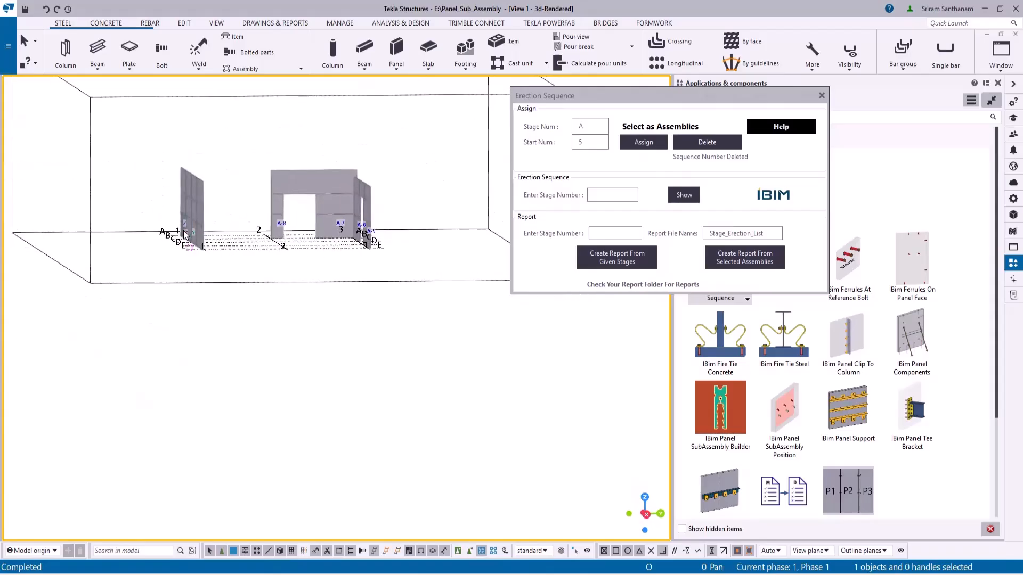
scroll(180, 219, "up", 3)
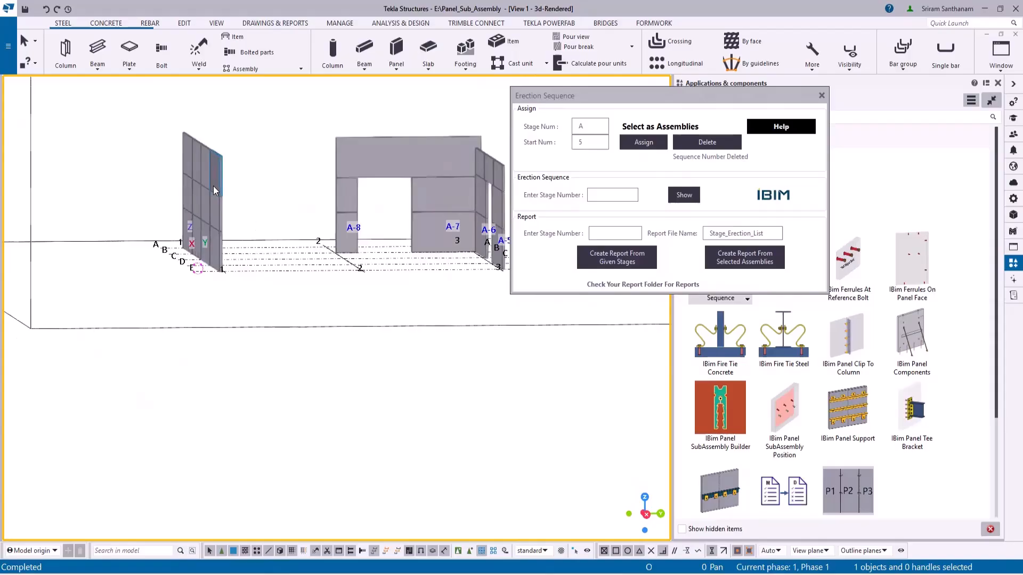
scroll(53, 174, "down", 3)
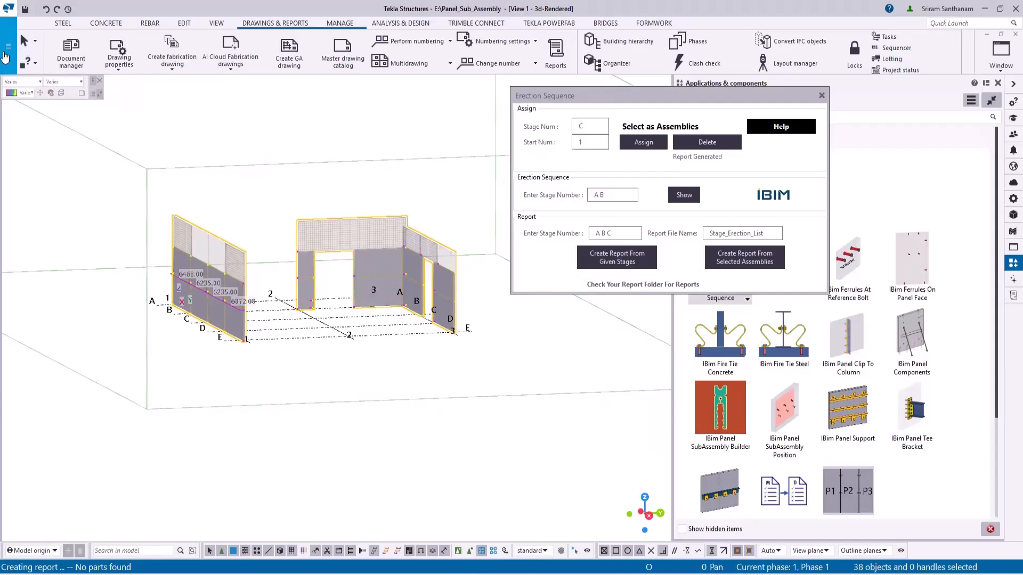
Open #Stage_Erection_List.xls from the Panel_Sub_Assembly model's Reports folder, close the Erection Sequence tool and look through the stage tables
left_click(6, 49)
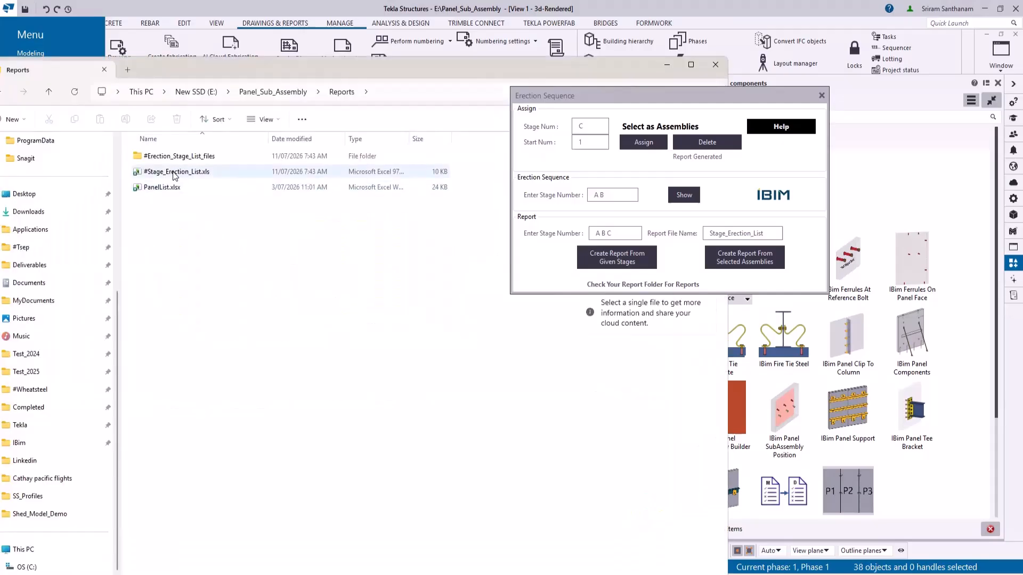
double_click(173, 172)
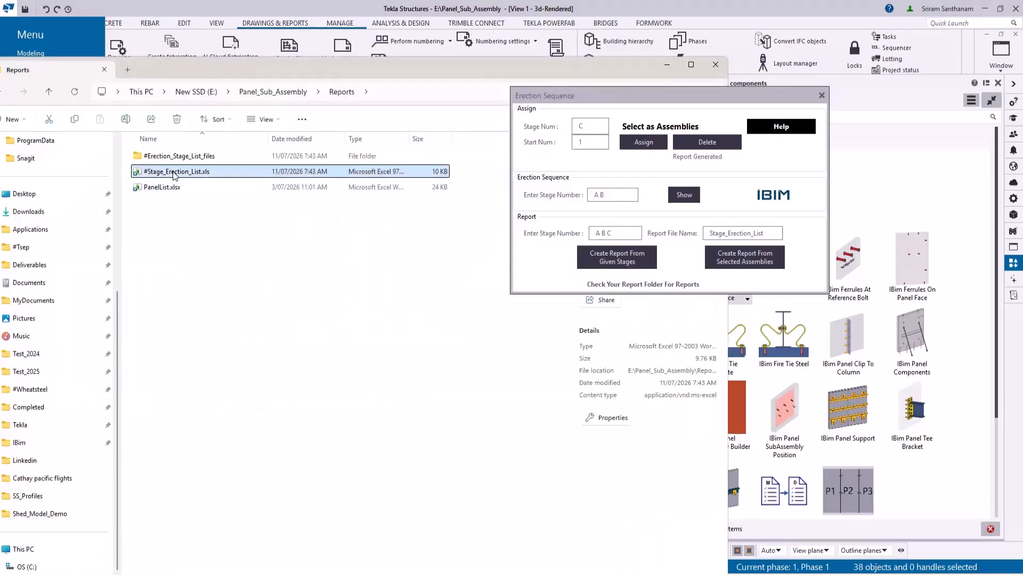
left_click(822, 97)
scroll(297, 315, "up", 12)
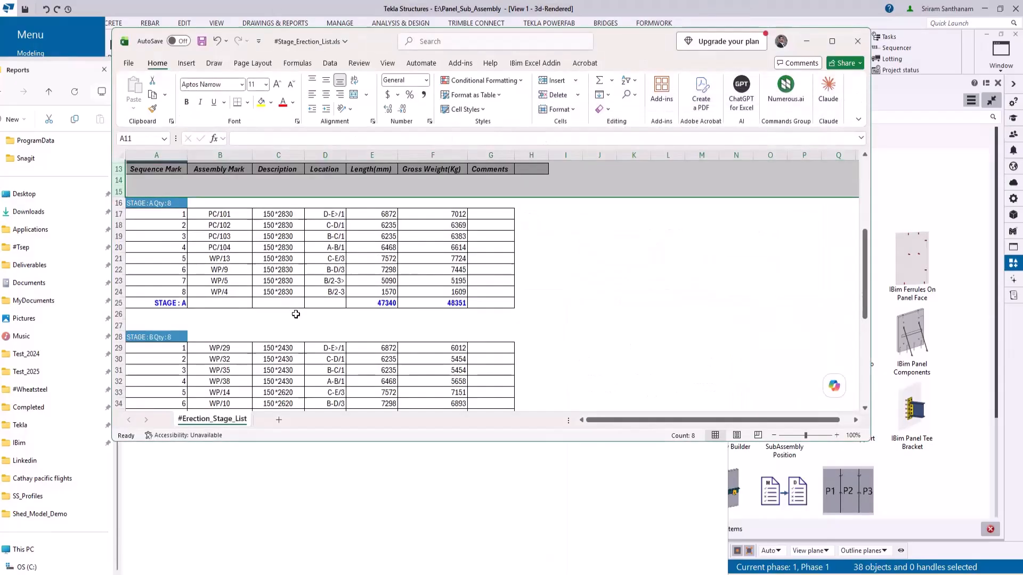
scroll(326, 256, "down", 4)
scroll(326, 256, "down", 8)
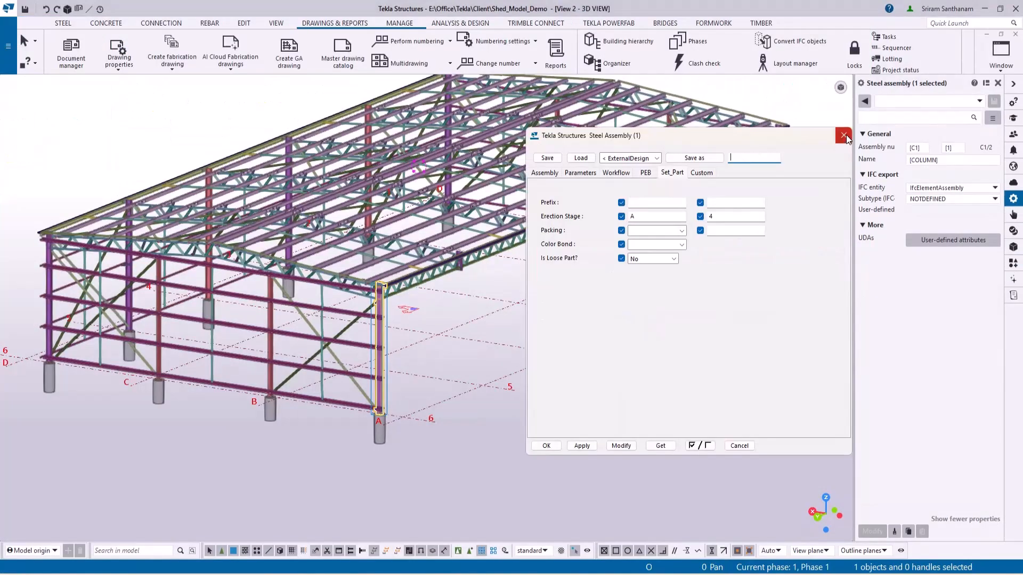
Back in the shed model, close the column's user-defined attributes dialog
left_click(844, 135)
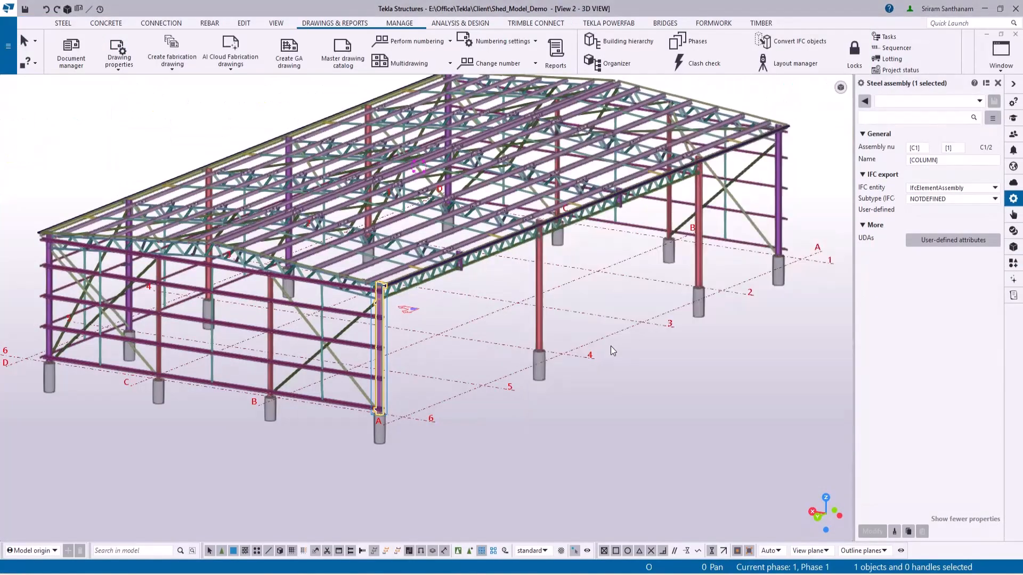